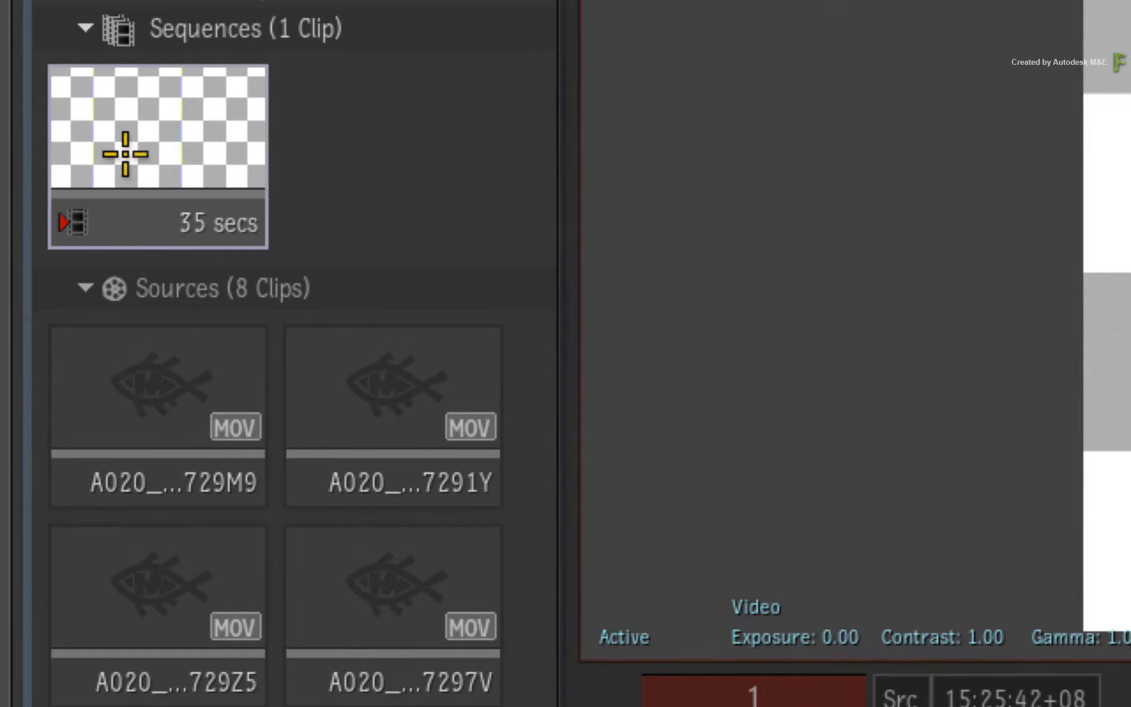
Check the 35 secs sequence and its source clips for available media, viewing clips and scrubbing the first shot in the timeline
left_click(136, 412)
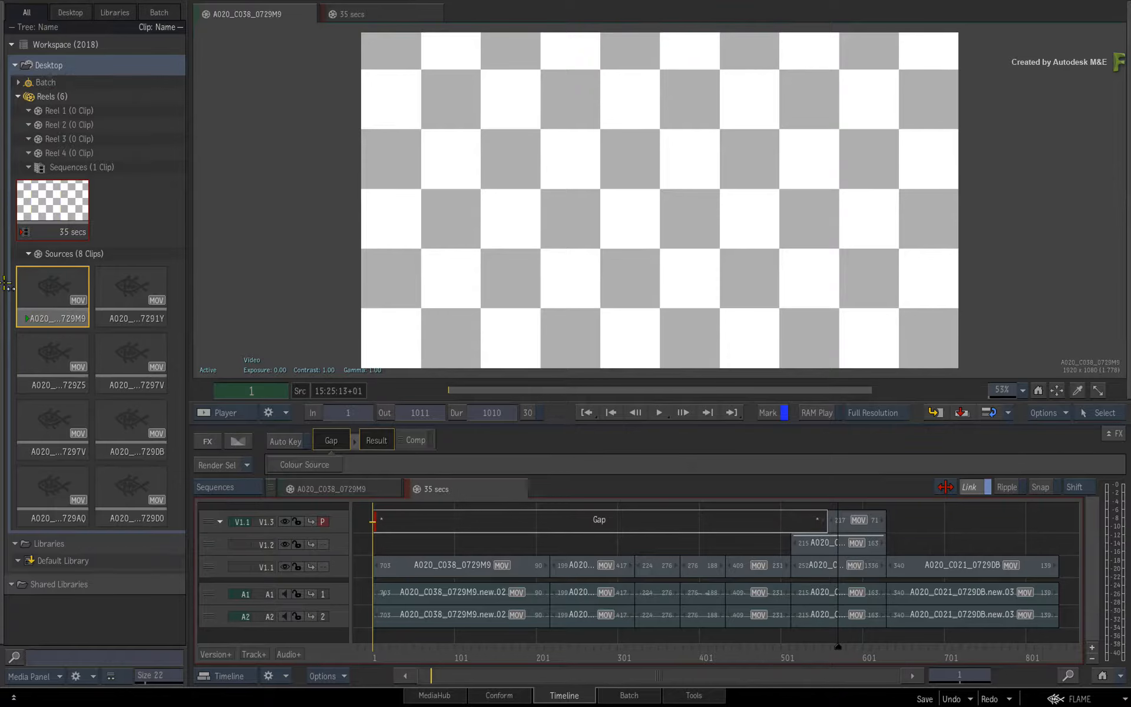
left_click(53, 214)
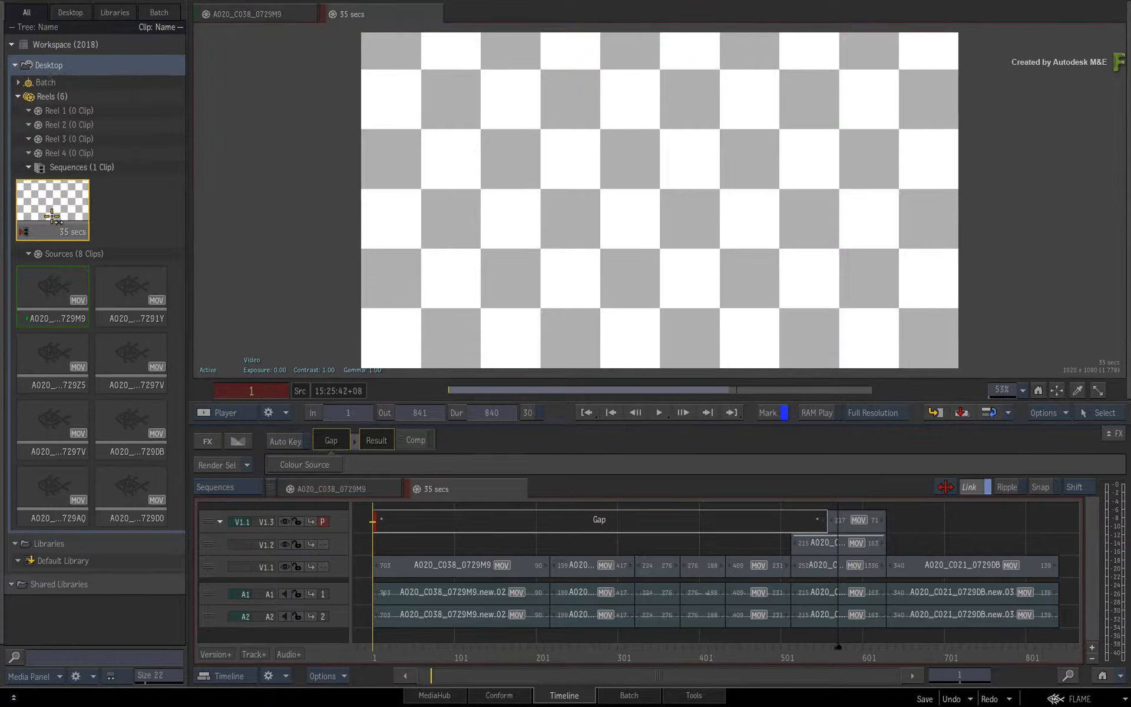
left_click_drag(80, 217, 38, 137)
left_click_drag(392, 648, 437, 660)
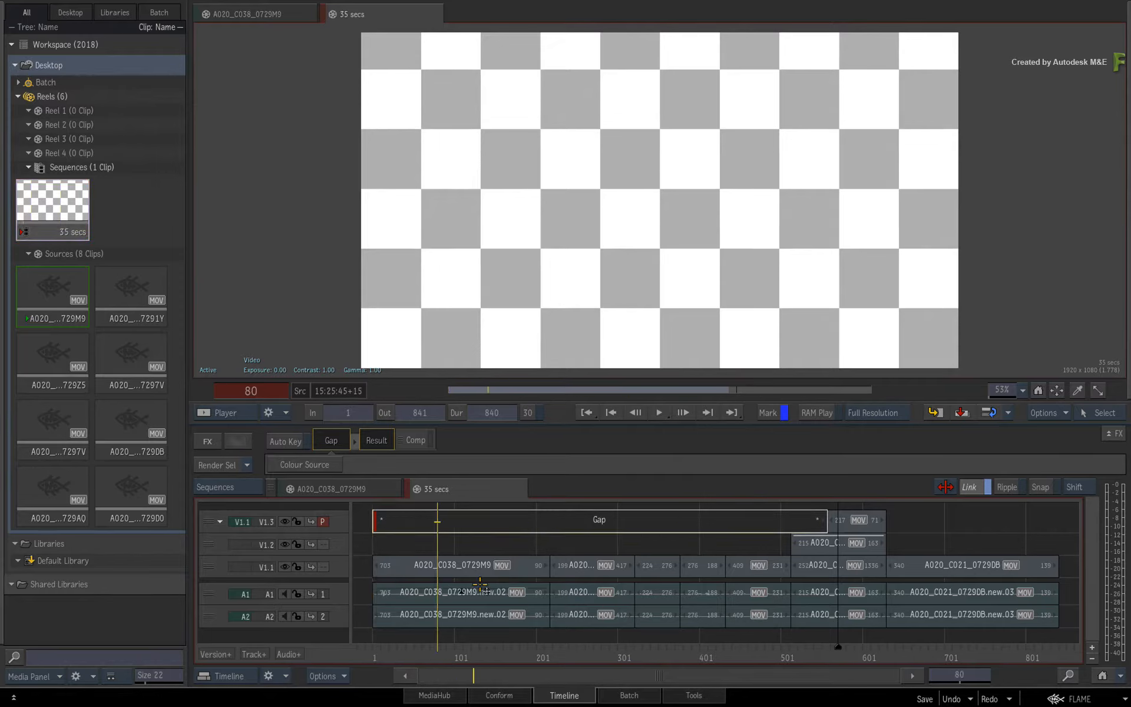
key("Home")
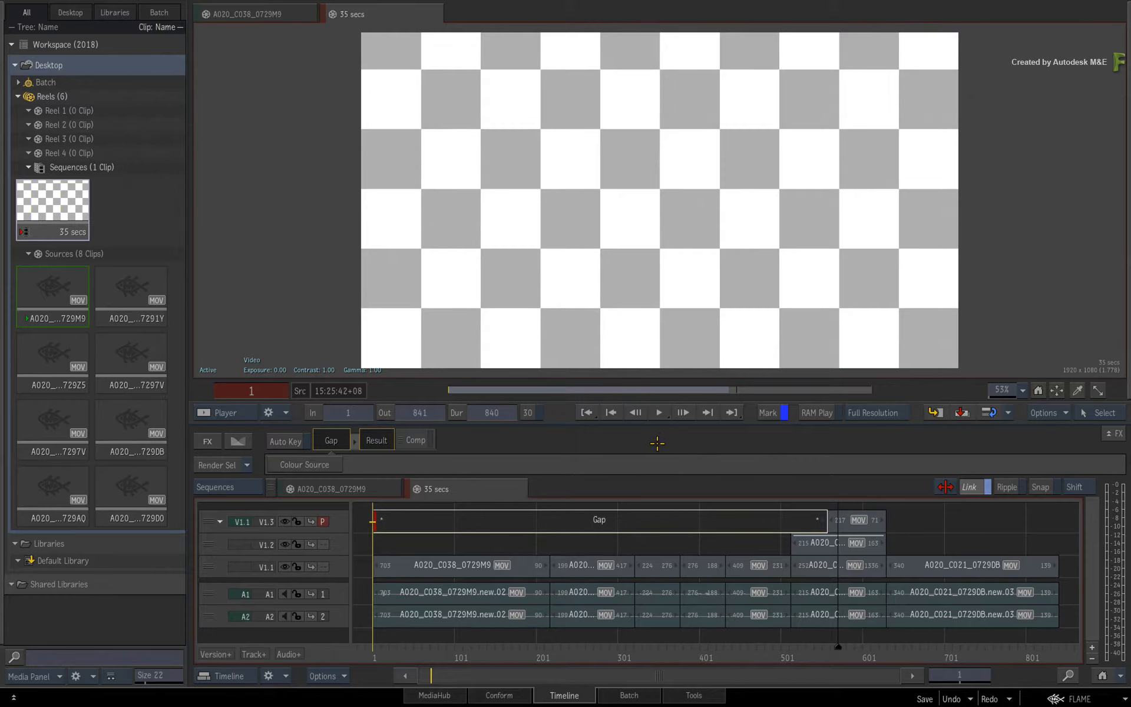
left_click_drag(423, 650, 416, 619)
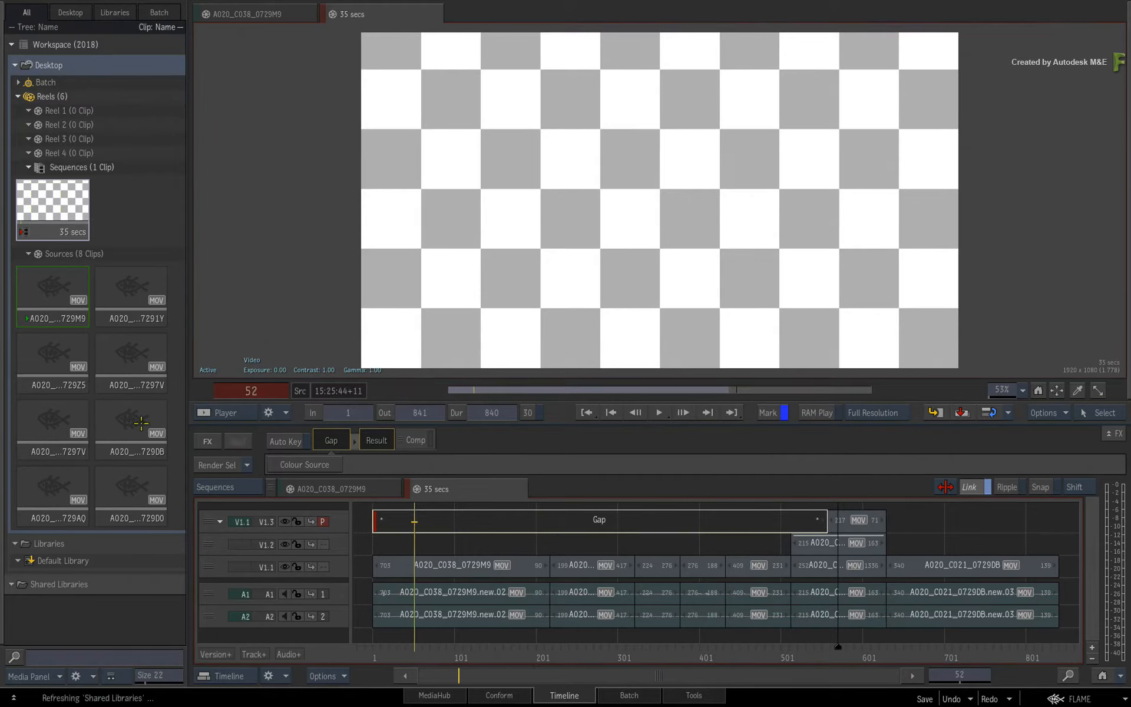
left_click(141, 420)
left_click(133, 365)
left_click(133, 291)
left_click(61, 213)
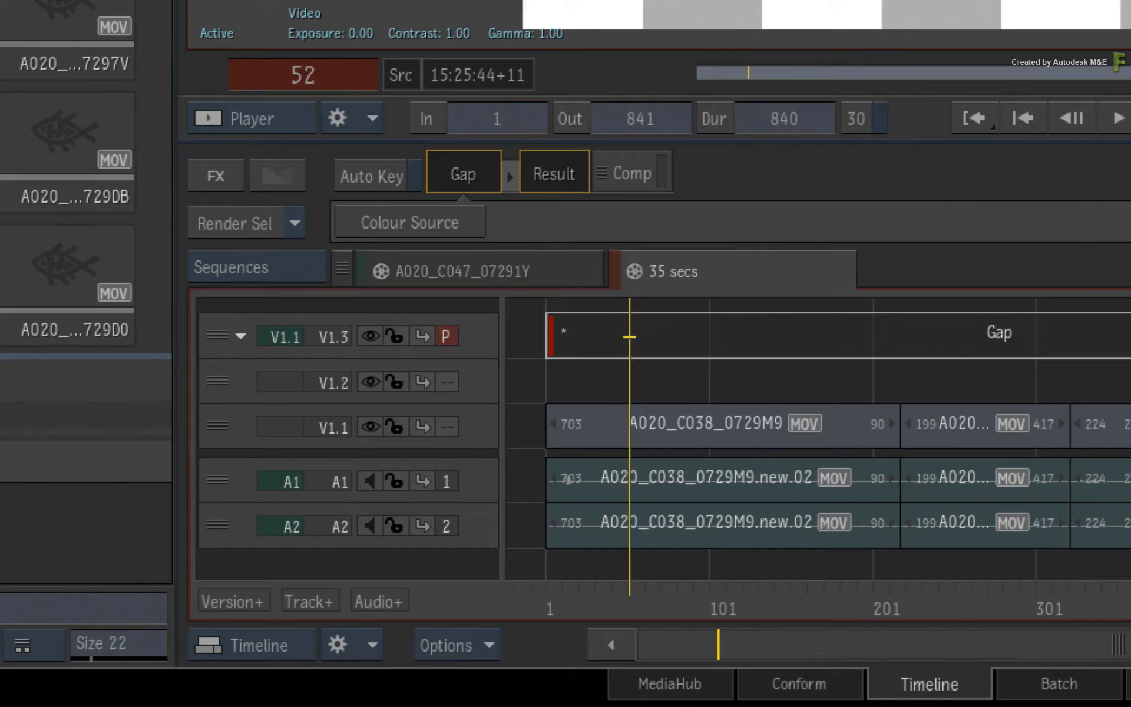
left_click(131, 293)
left_click(710, 425)
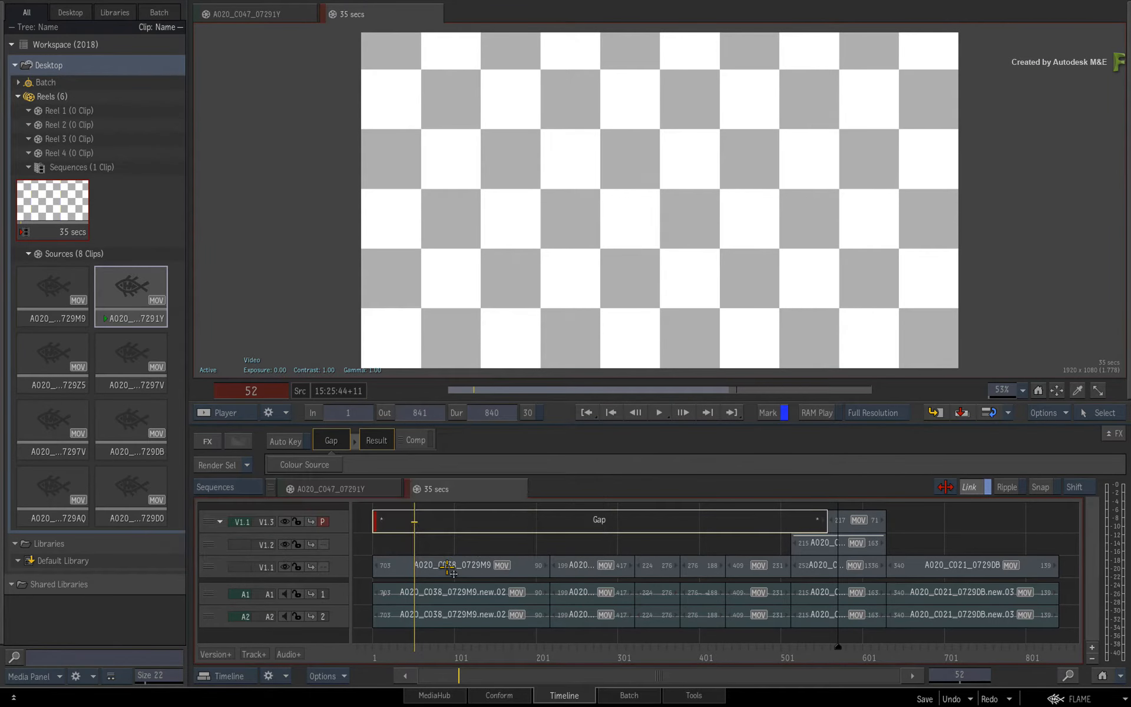
mouse_move(420, 652)
left_mouse_down()
mouse_move(521, 652)
mouse_move(435, 652)
left_mouse_up()
key("Home")
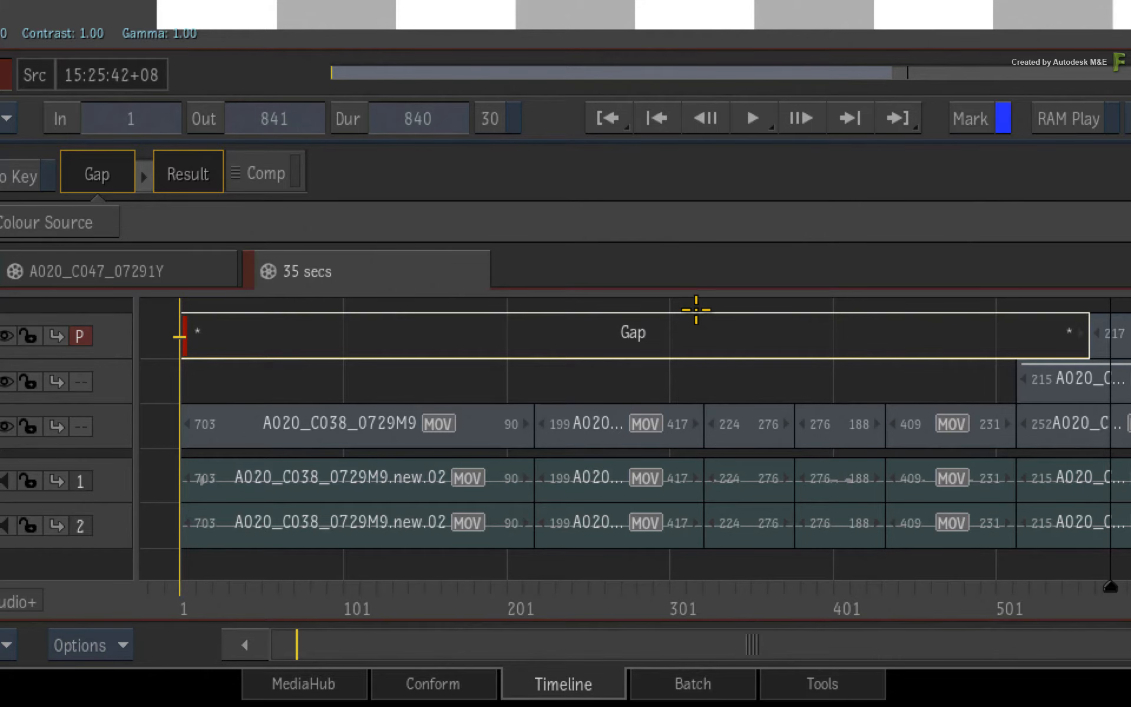
Open the Conform view of the 35 secs sequence and examine the cached status of its video and audio segments
left_click(509, 696)
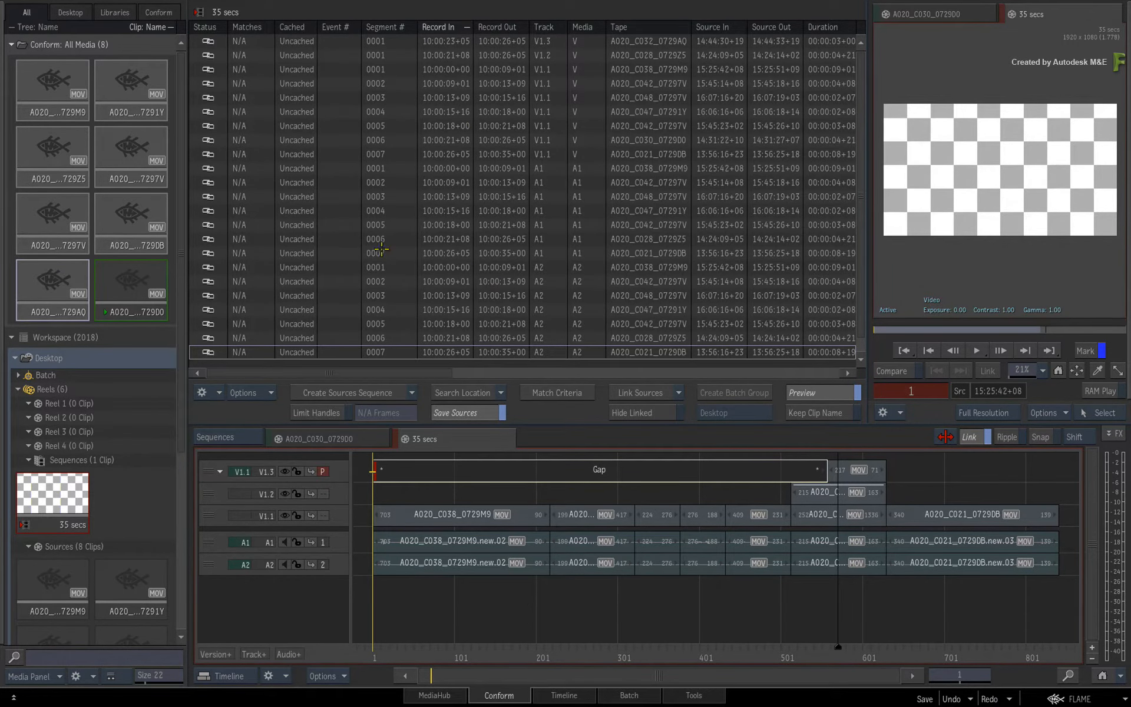
left_click(305, 198)
left_click(303, 226)
left_click(303, 265)
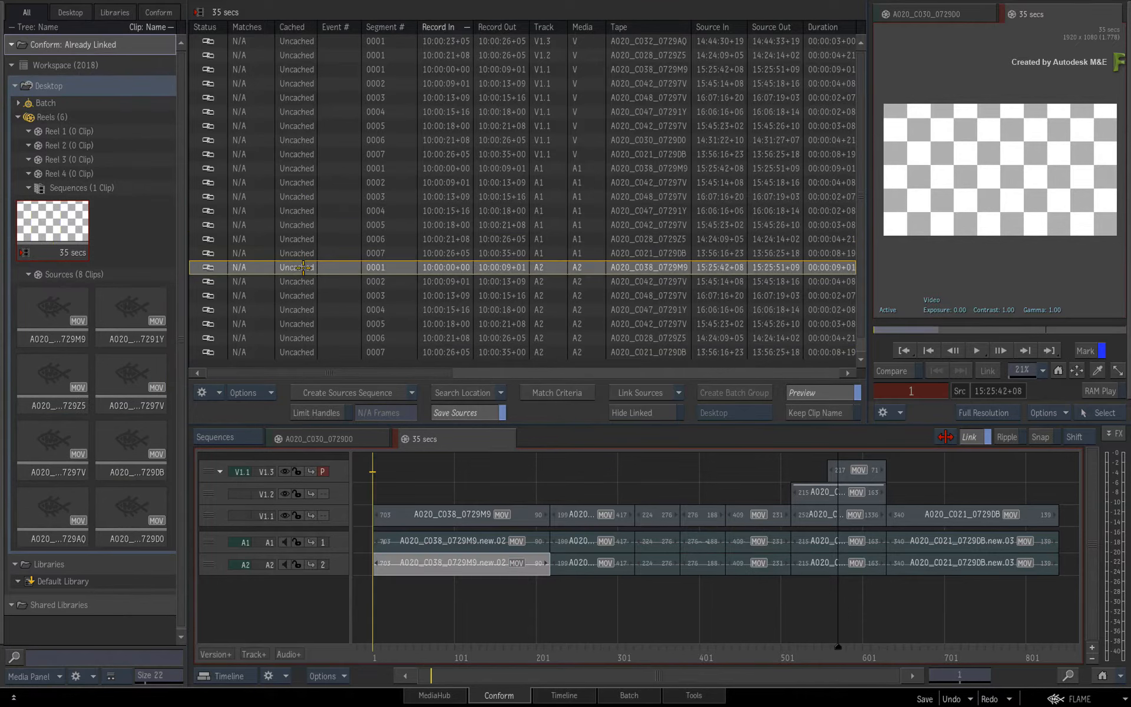
left_click(299, 227)
left_click(299, 194)
left_click(301, 140)
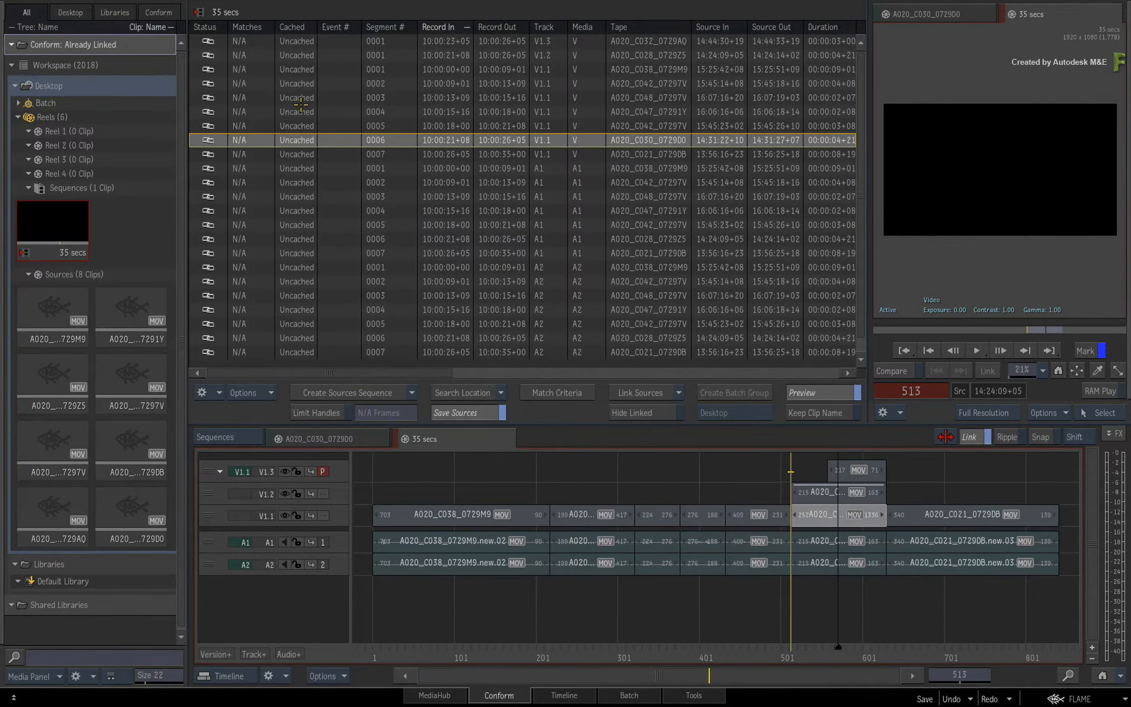
left_click(301, 110)
left_click(300, 153)
left_click(296, 225)
left_click(290, 281)
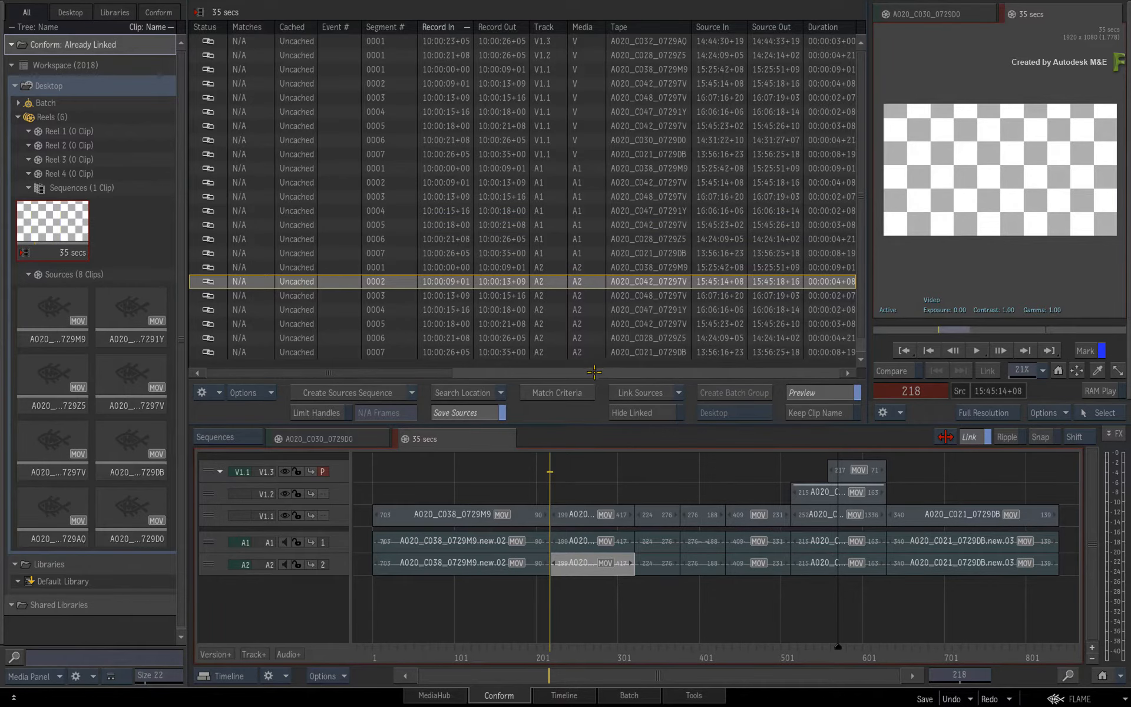
Examine the file locations and remaining segments in the conform list, scrub the first shot, and return to the sequence start
left_click_drag(445, 373, 685, 364)
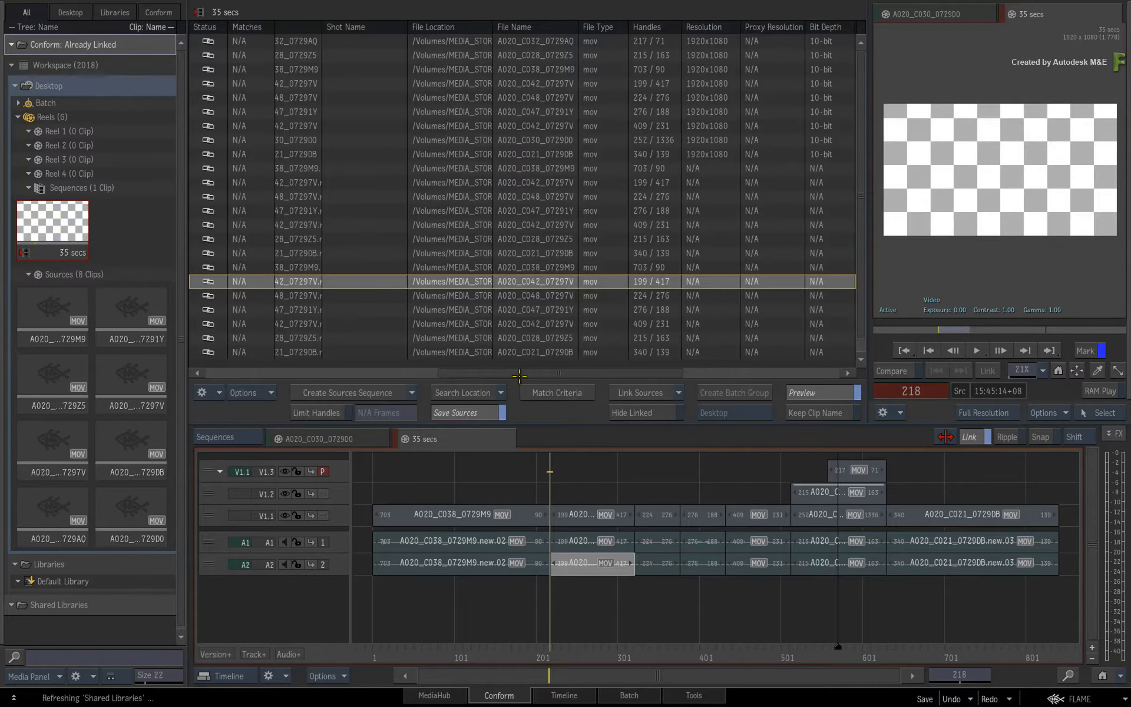
left_click_drag(519, 376, 228, 374)
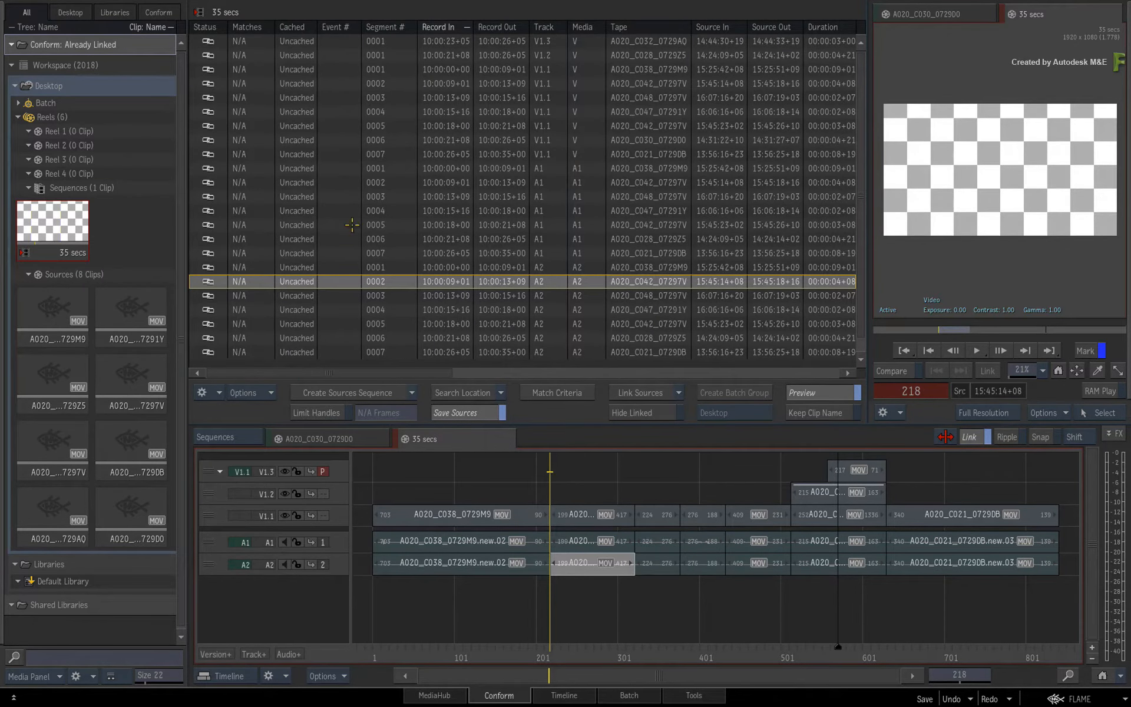
left_click(311, 195)
left_click(301, 126)
left_click(298, 184)
left_click(298, 253)
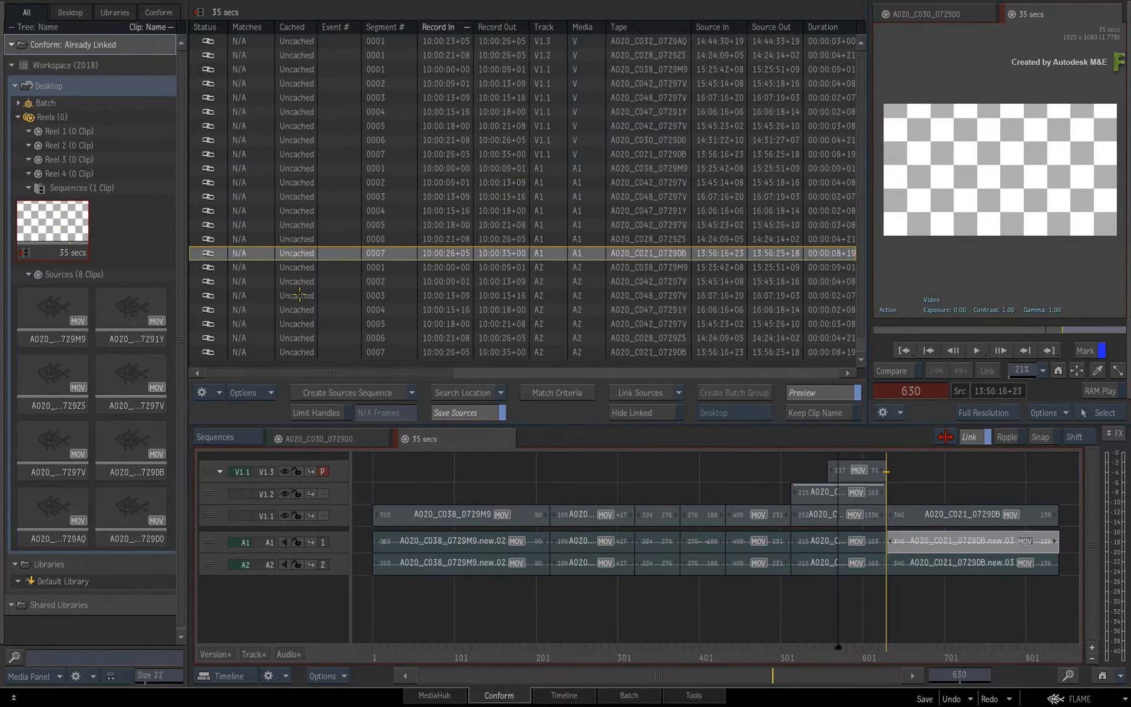
left_click(302, 310)
left_click(307, 324)
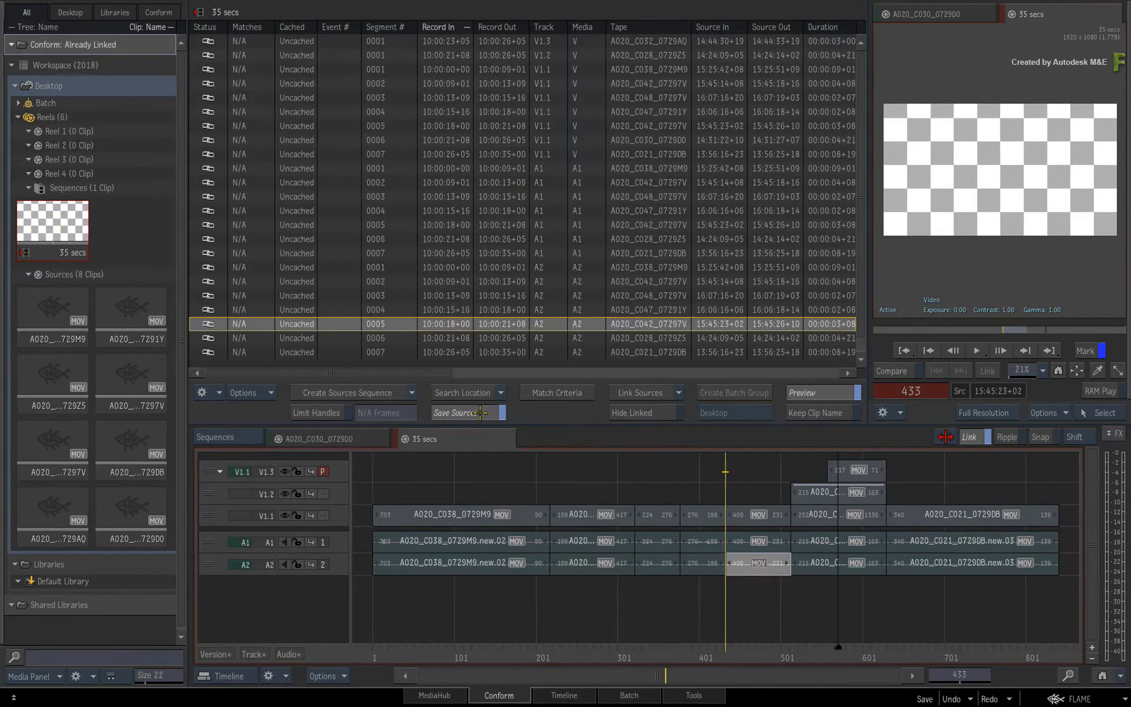
left_click_drag(723, 646, 428, 586)
left_click(445, 619)
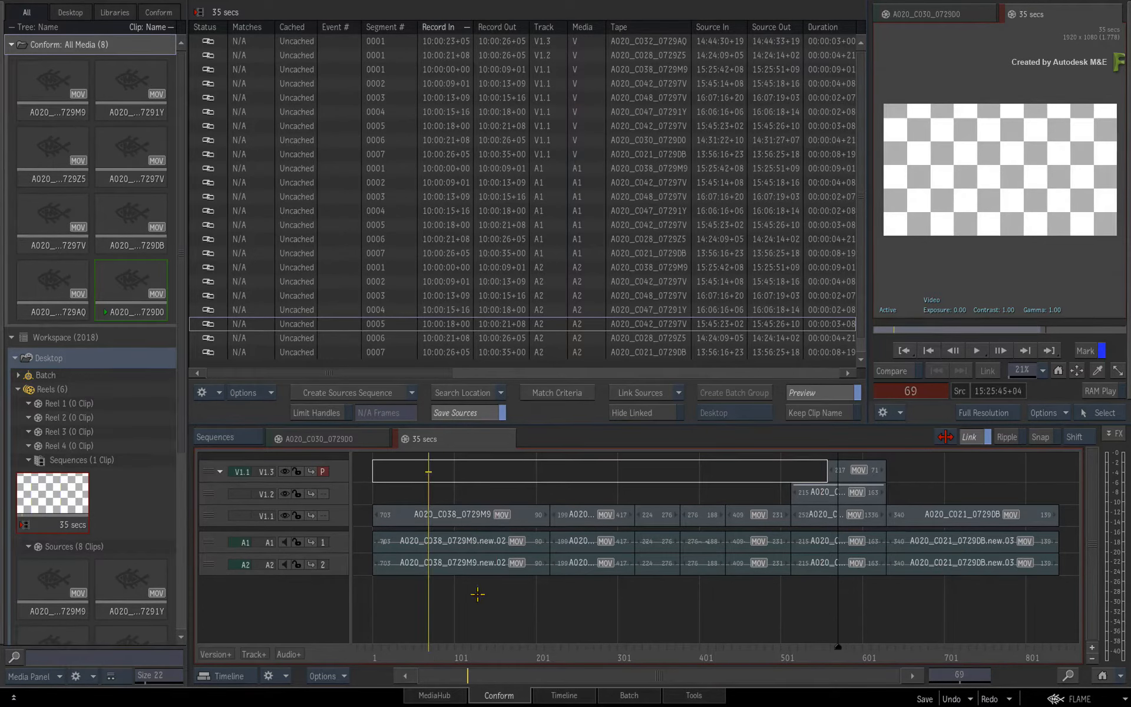
key("Home")
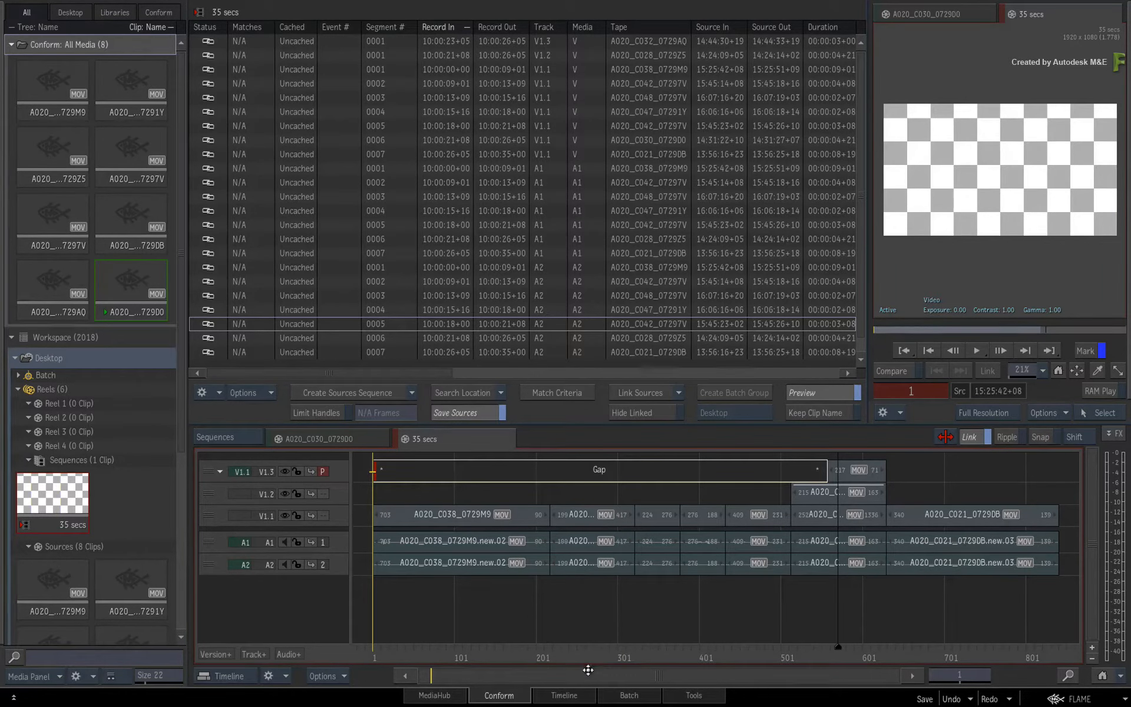
Return to the Timeline view and create a Media Location Path Translation rule in the Storage preferences
left_click(549, 695)
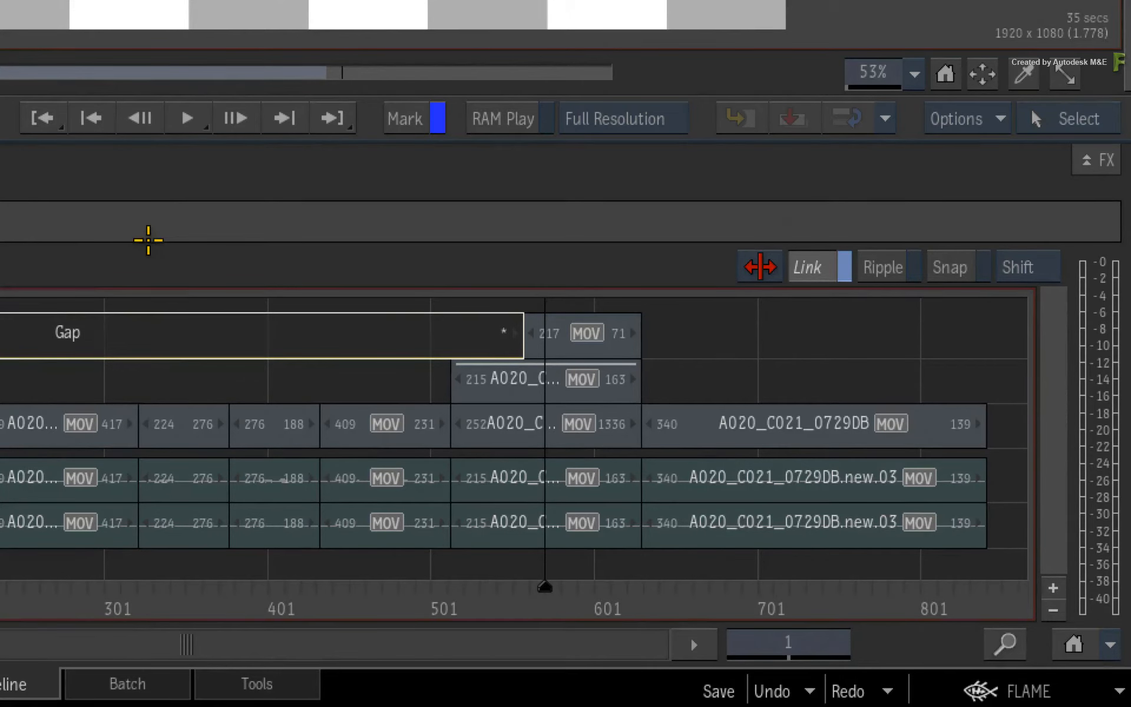
left_click(995, 691)
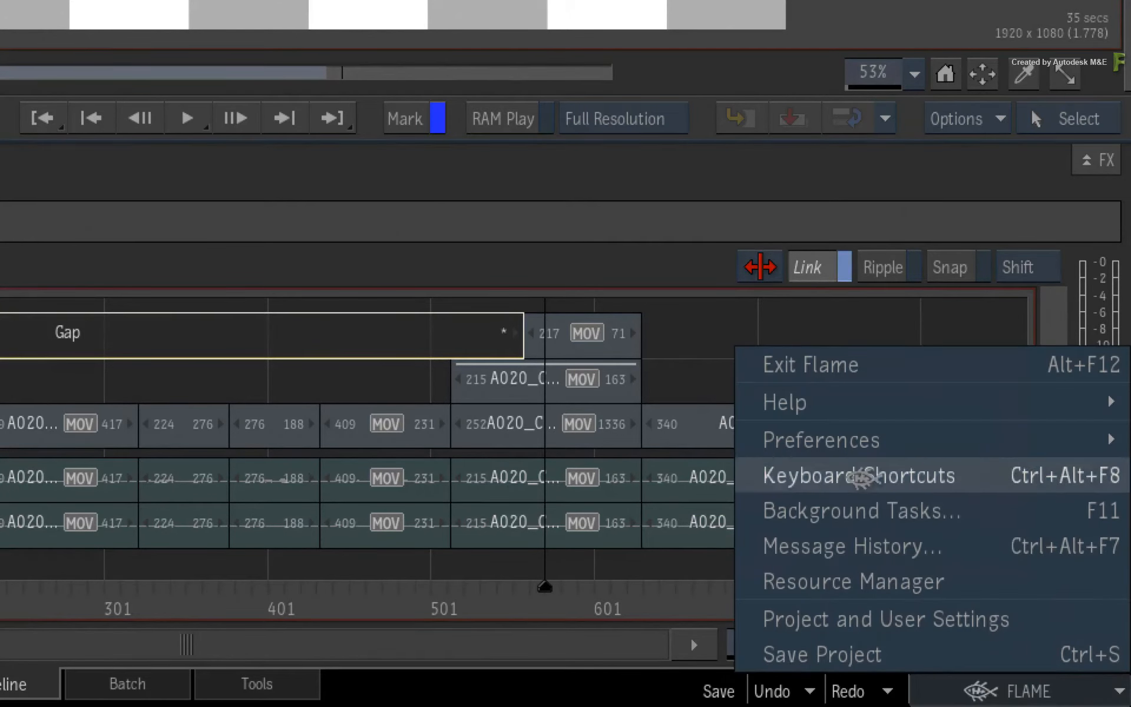
mouse_move(848, 442)
left_click(609, 549)
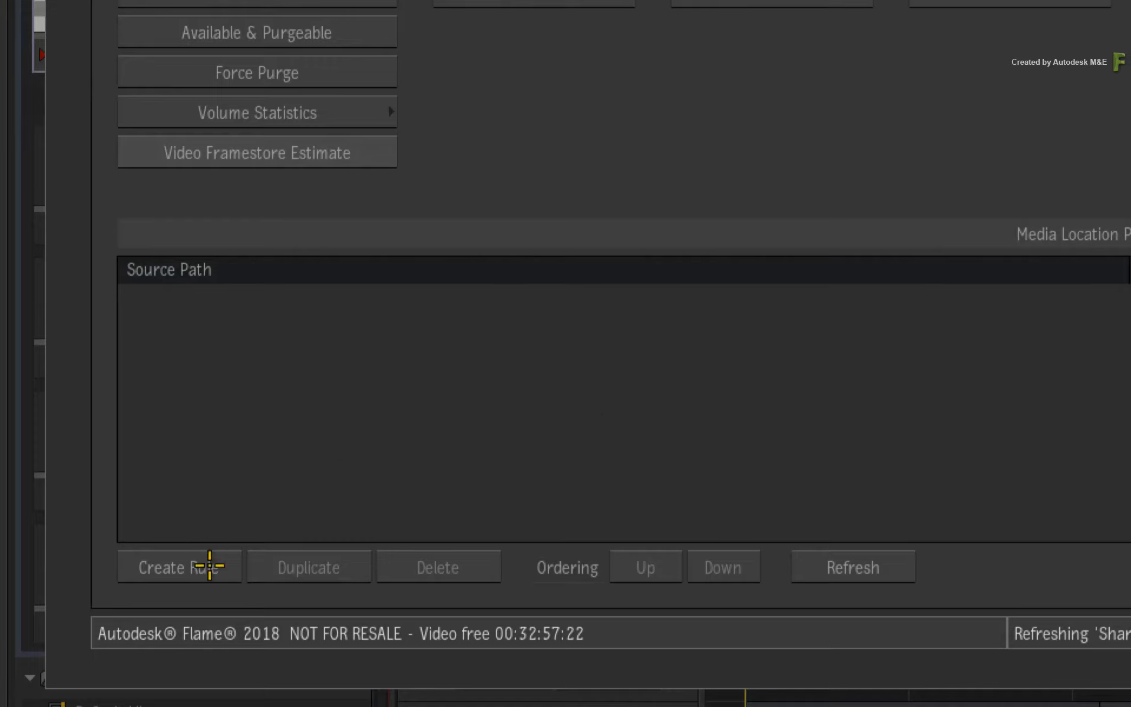
left_click(215, 566)
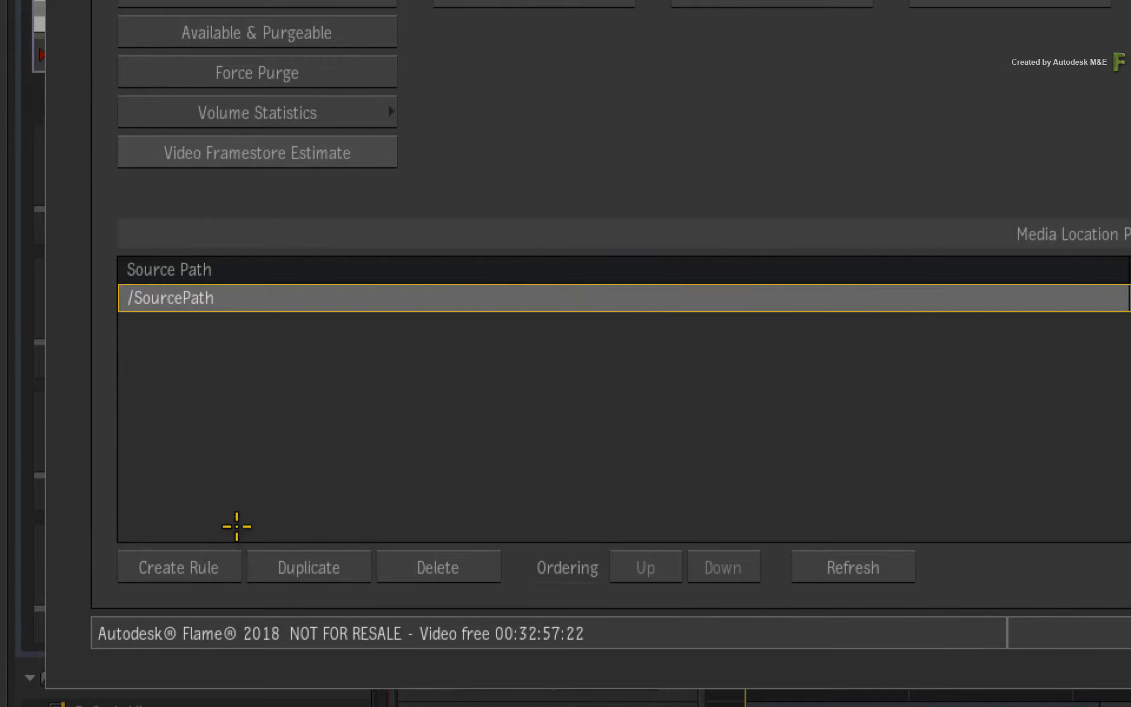
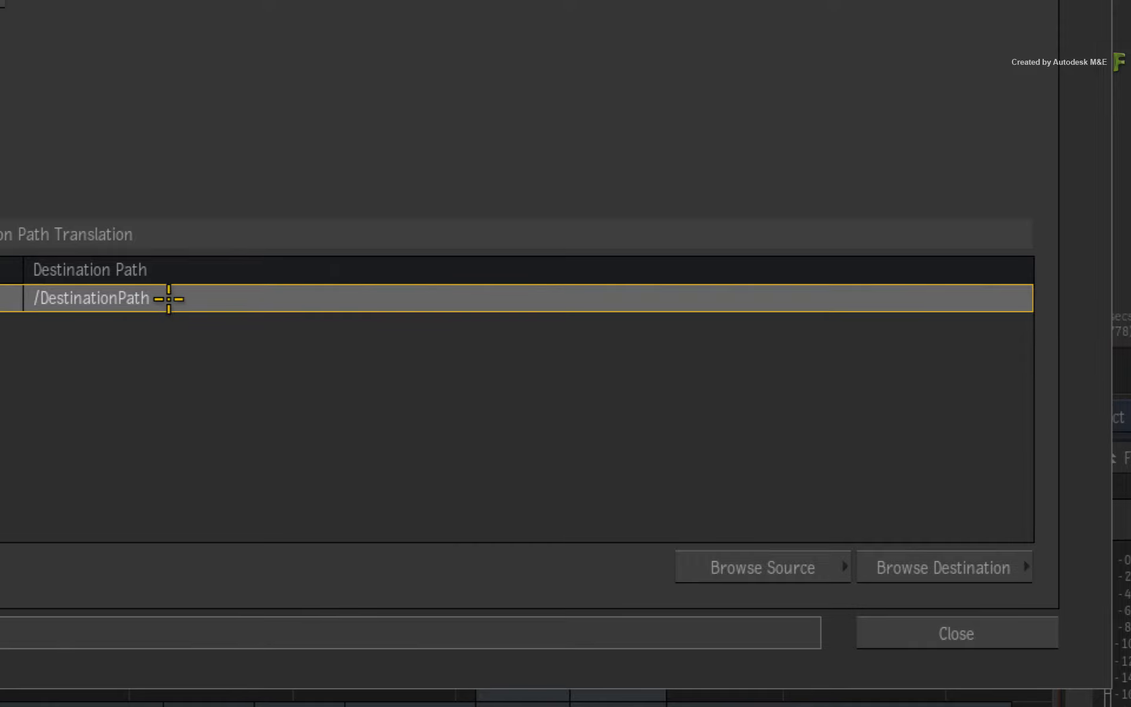
Set the rule's destination path to /mnt/StorageMedia/Exercises/Connected_Conform/, close the preferences, and scrub the first shot to check its media
double_click(173, 301)
left_click(206, 334)
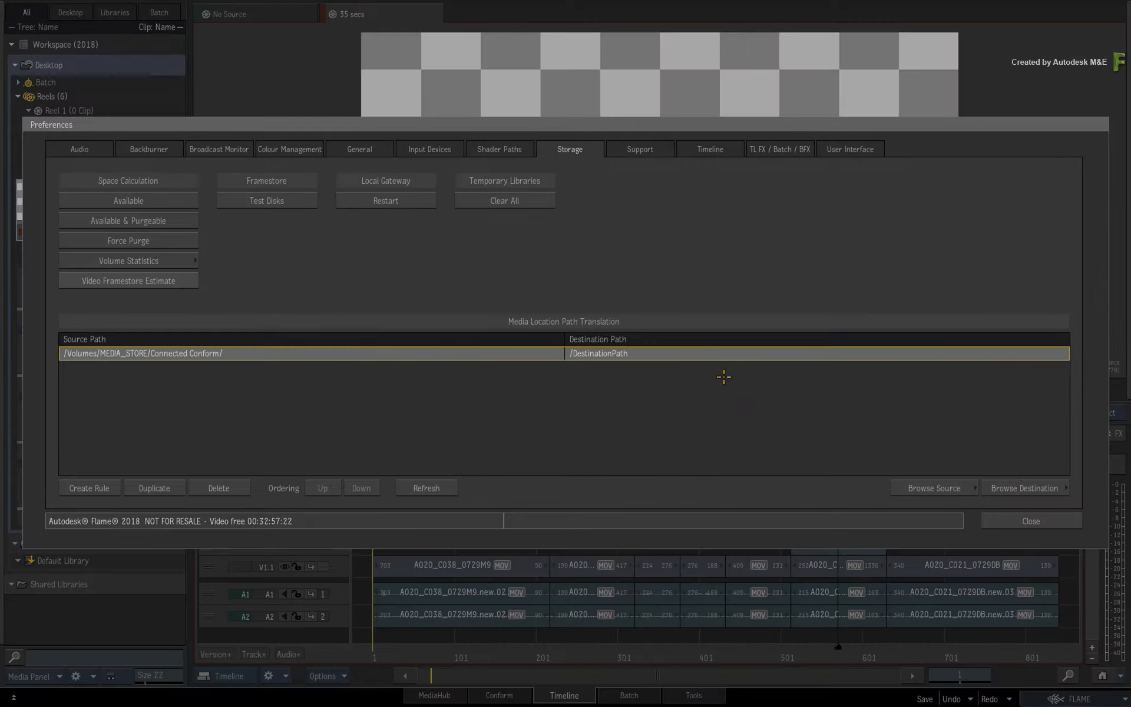
left_click(925, 568)
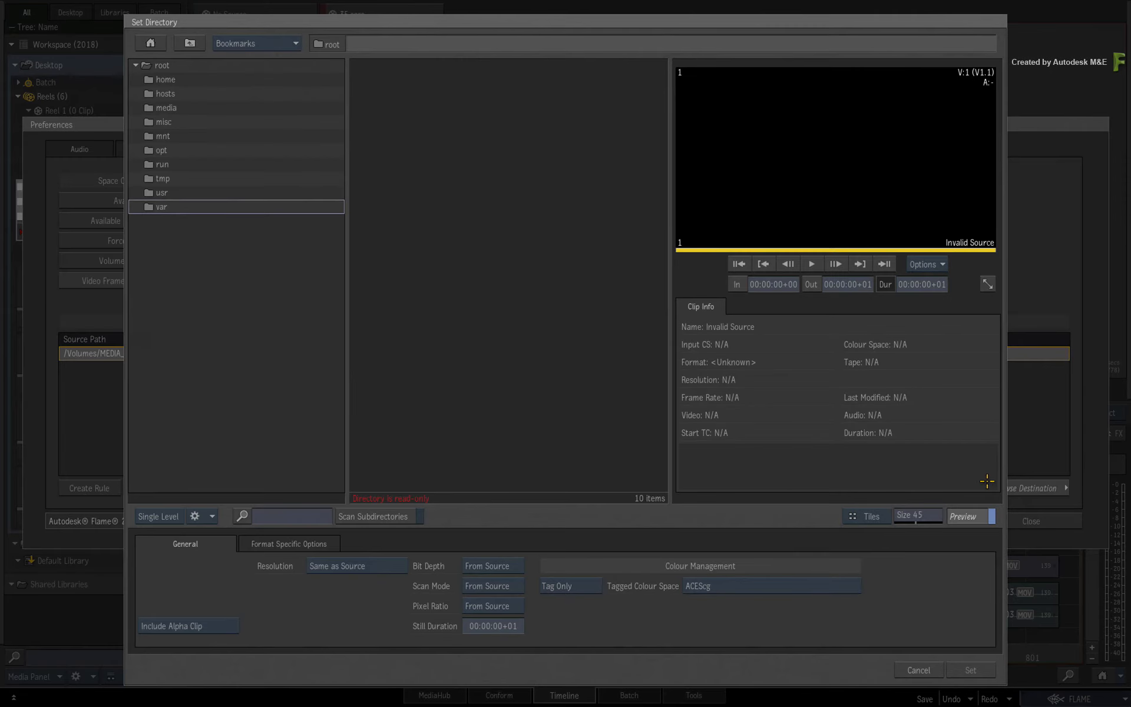
left_click(150, 43)
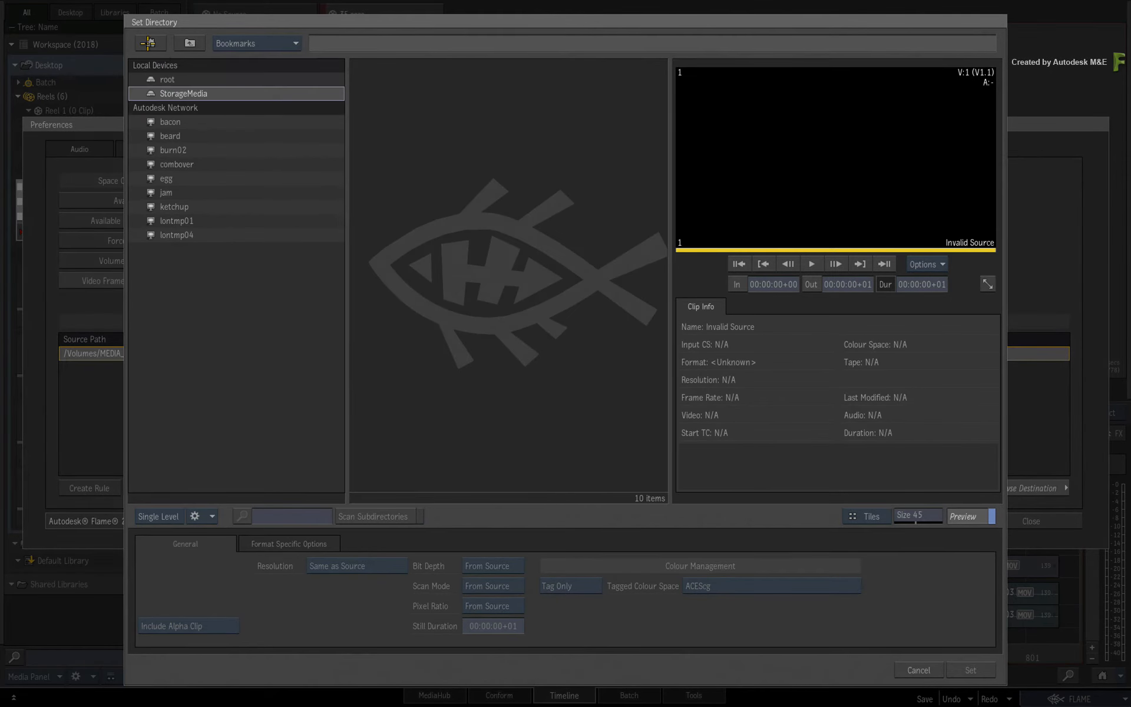
double_click(195, 95)
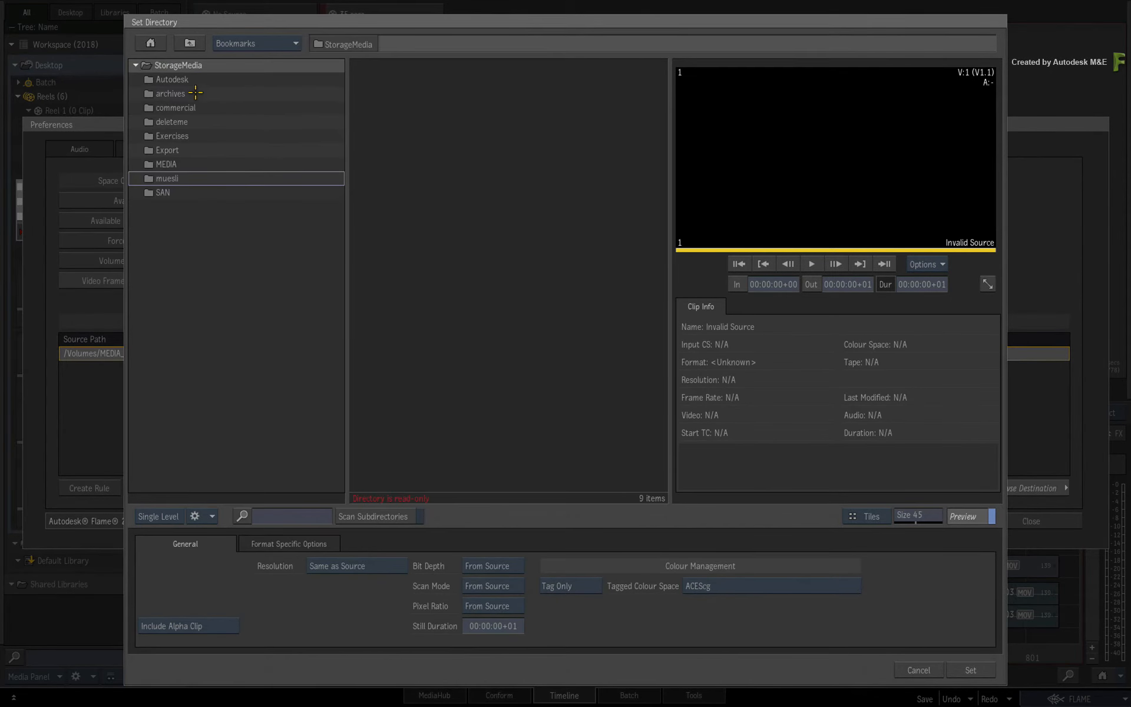
double_click(194, 136)
double_click(233, 222)
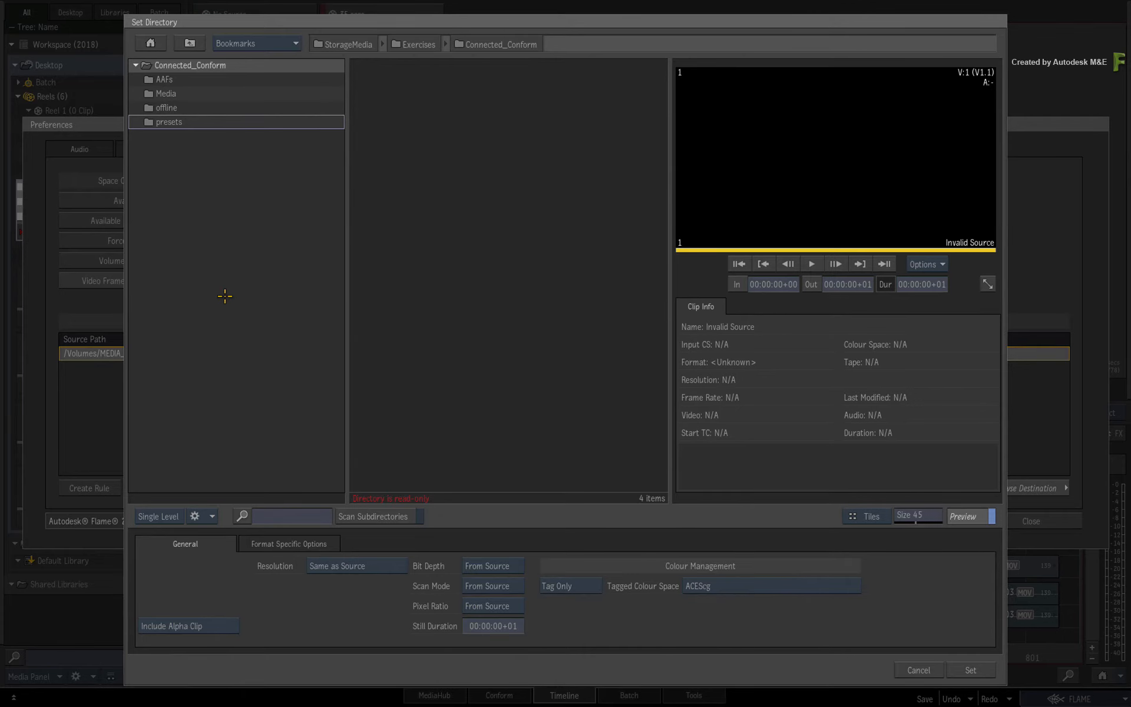
left_click(971, 670)
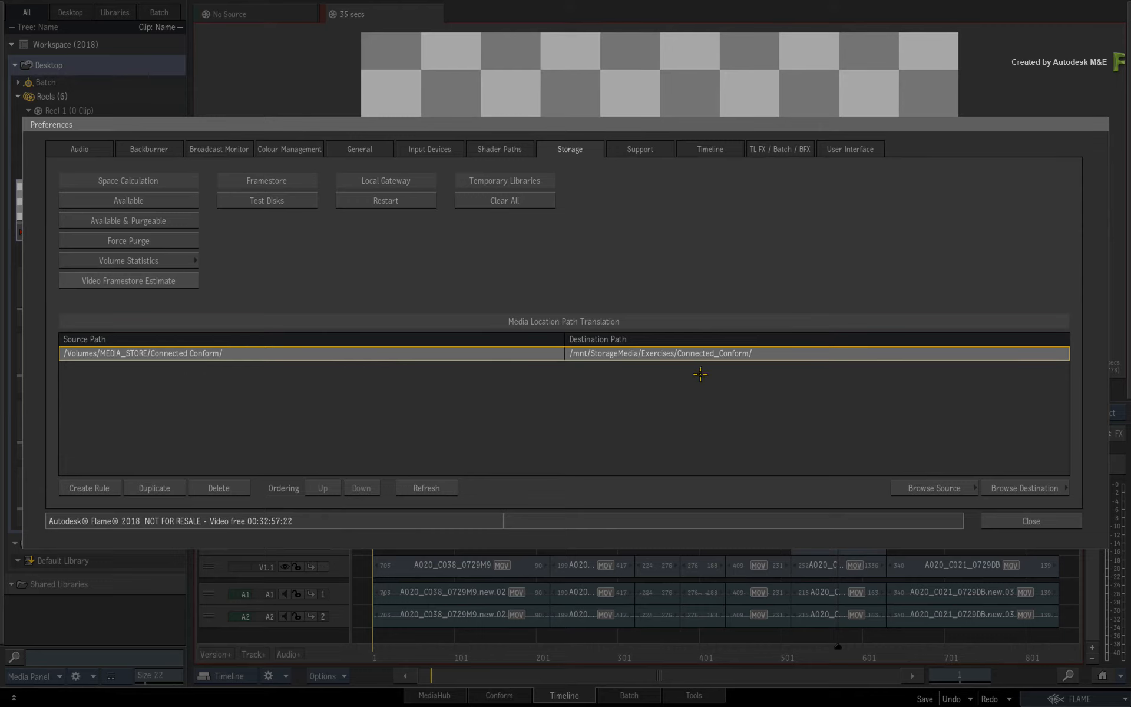
left_click(1004, 520)
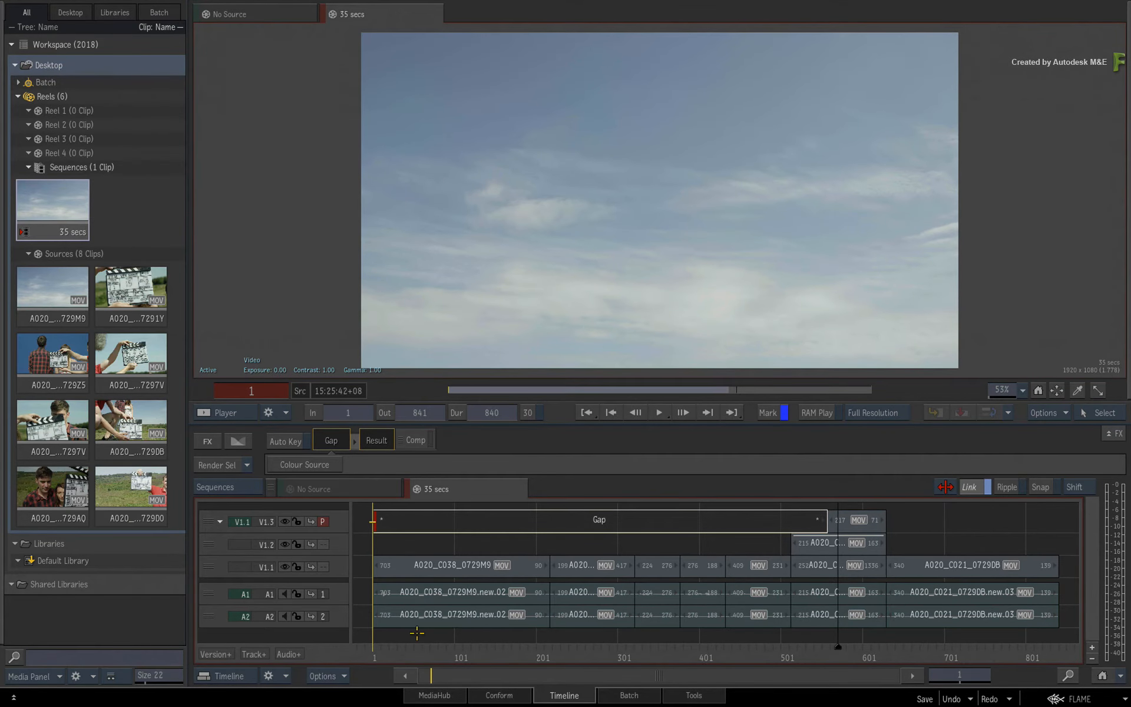
left_click_drag(386, 651, 534, 643)
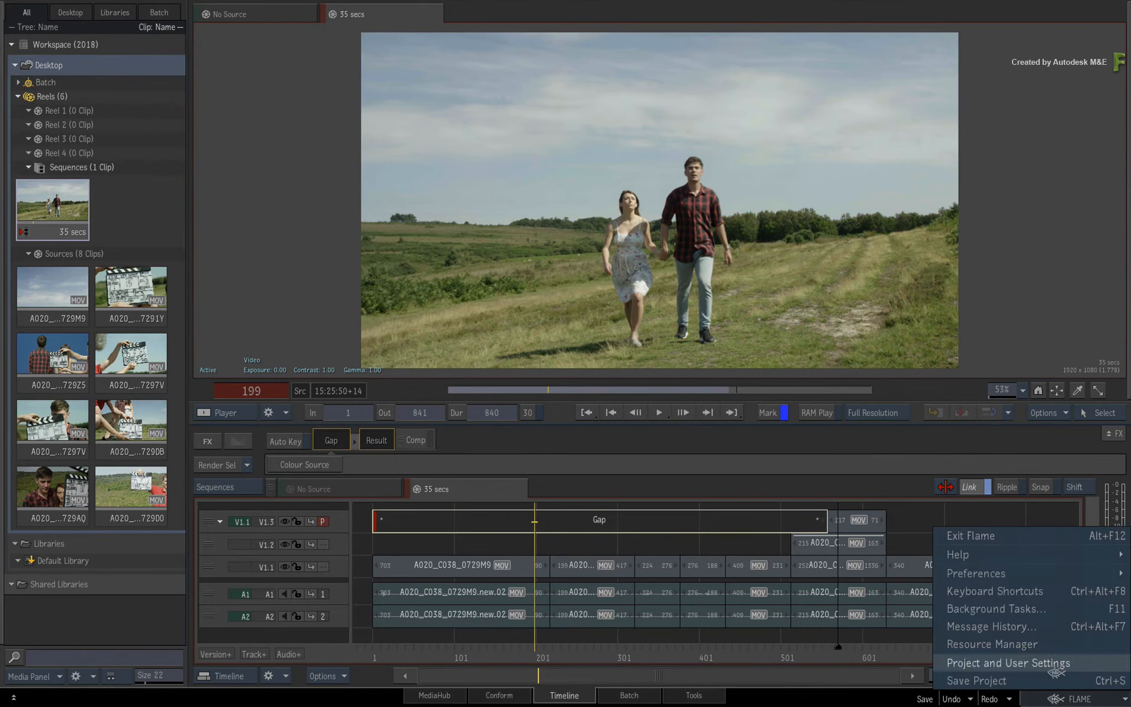
Add a second path translation rule in the Storage preferences and select the existing /Volumes/MEDIA_STORE/Connected Conform/ rule
left_click(1061, 699)
mouse_move(1028, 574)
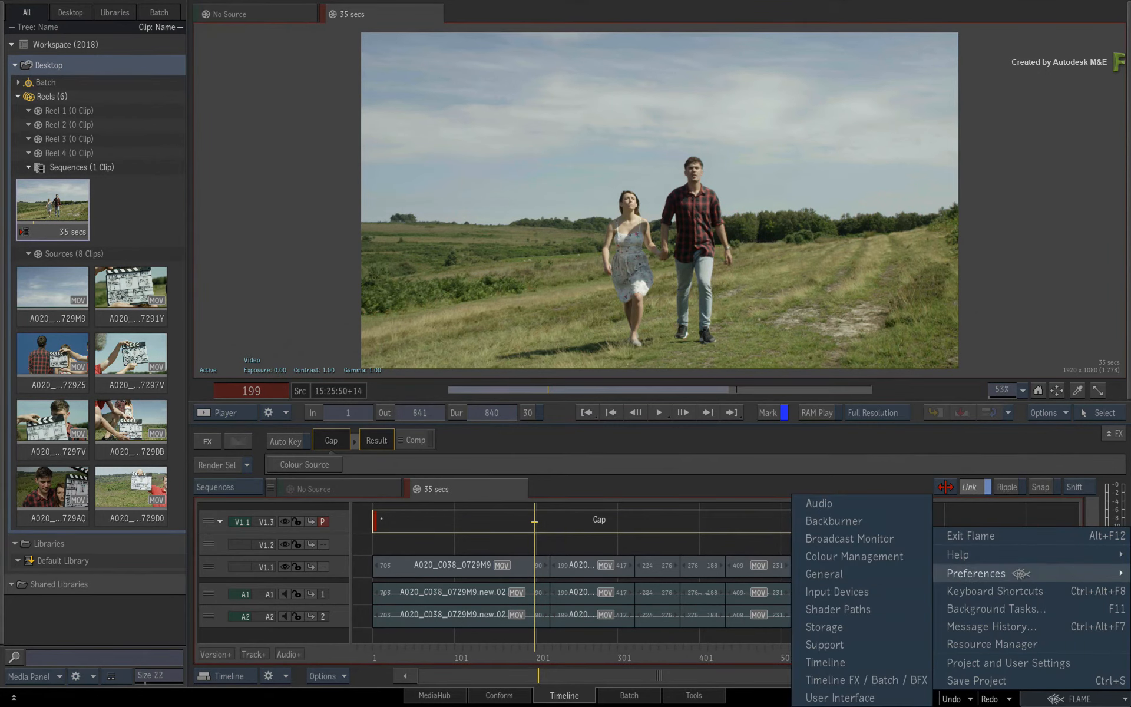
left_click(895, 624)
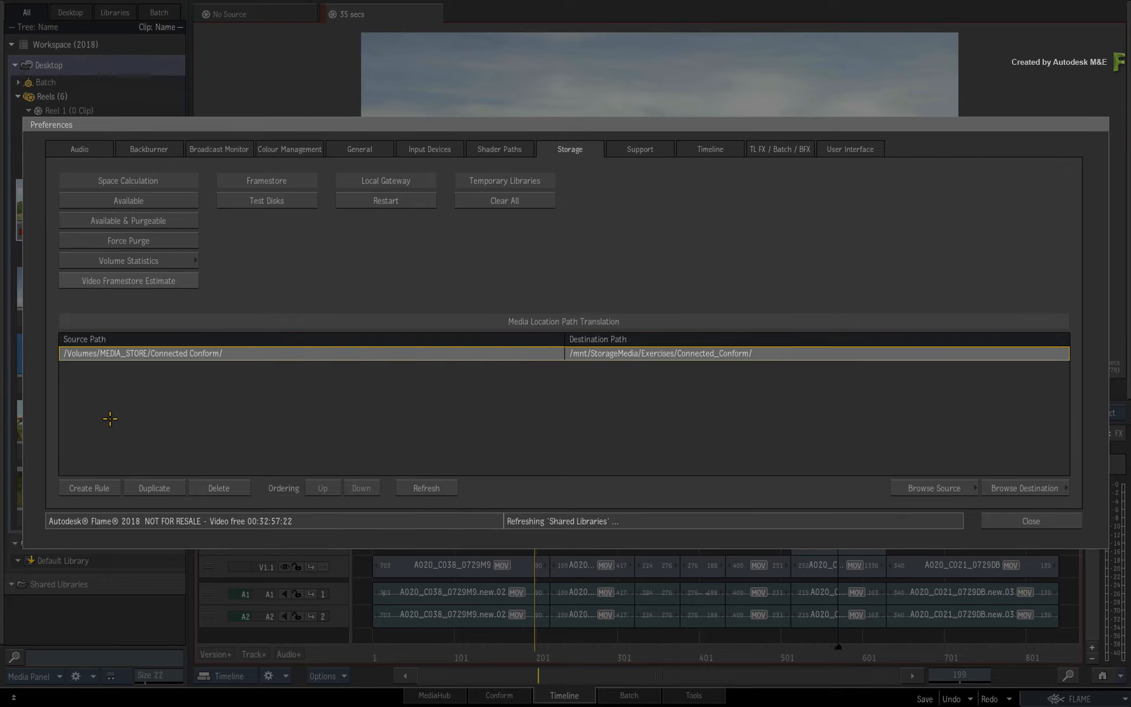
left_click(107, 487)
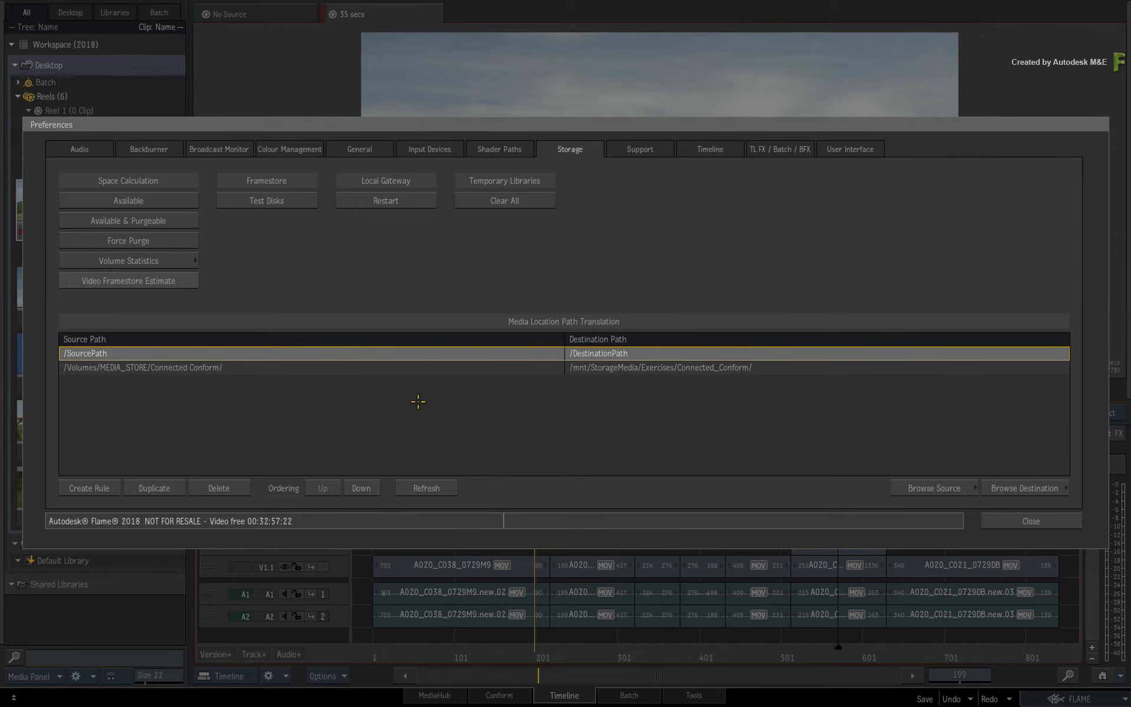
left_click(440, 367)
left_click(442, 352)
left_click(442, 367)
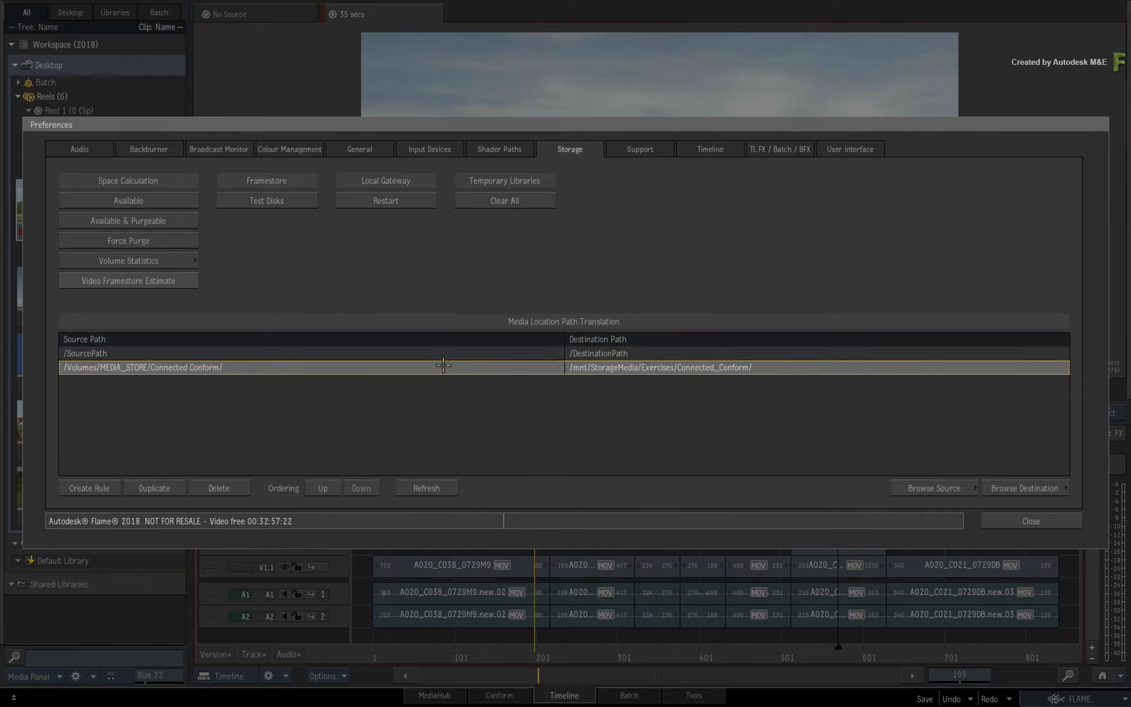
Move the /Volumes/MEDIA_STORE/Connected Conform/ rule above the /SourcePath rule in the path translation list, trying the ordering both ways
left_click(445, 353)
left_click(446, 367)
left_click(446, 353)
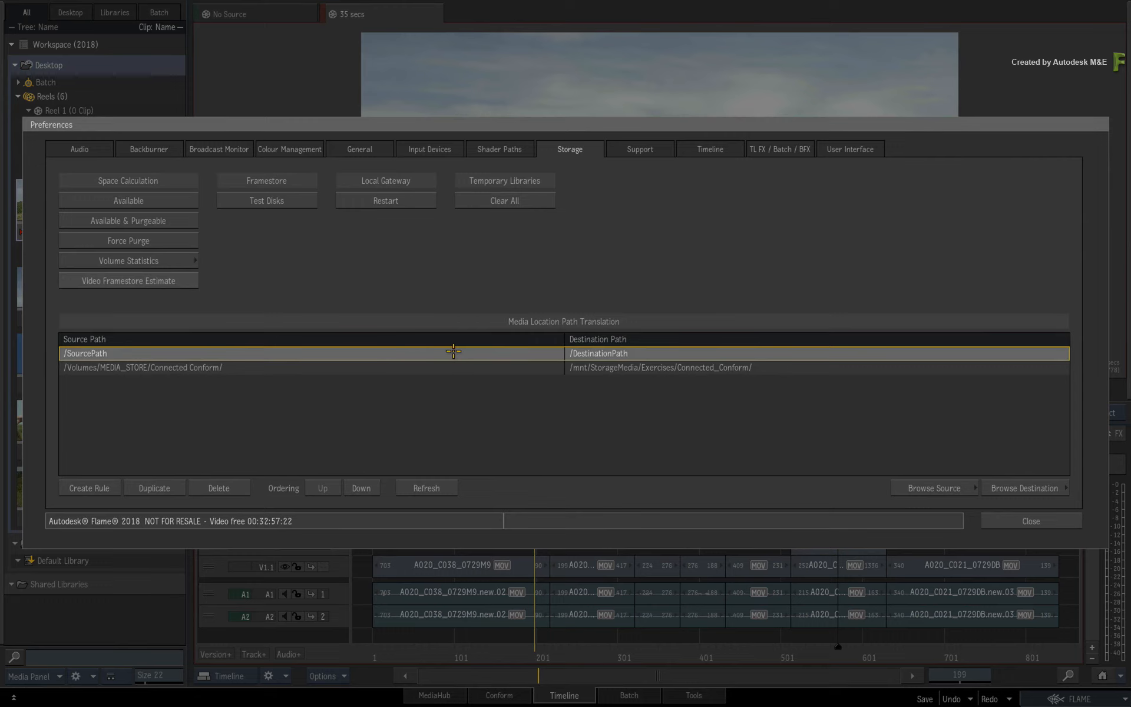
left_click(446, 367)
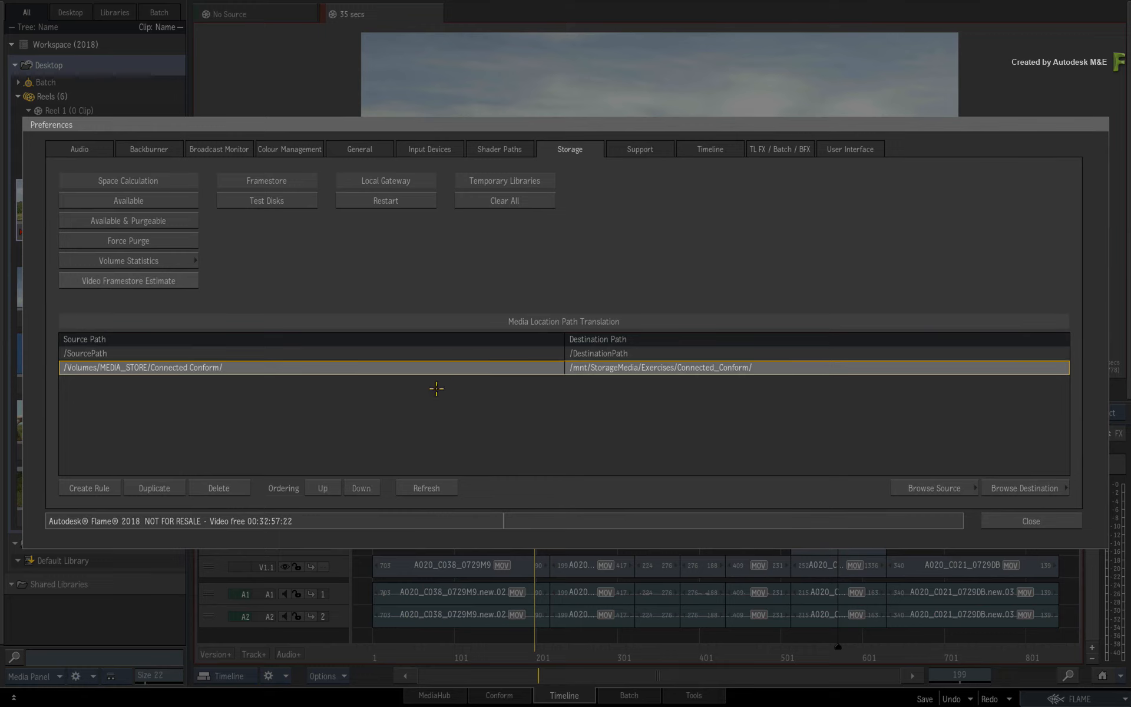
left_click(323, 488)
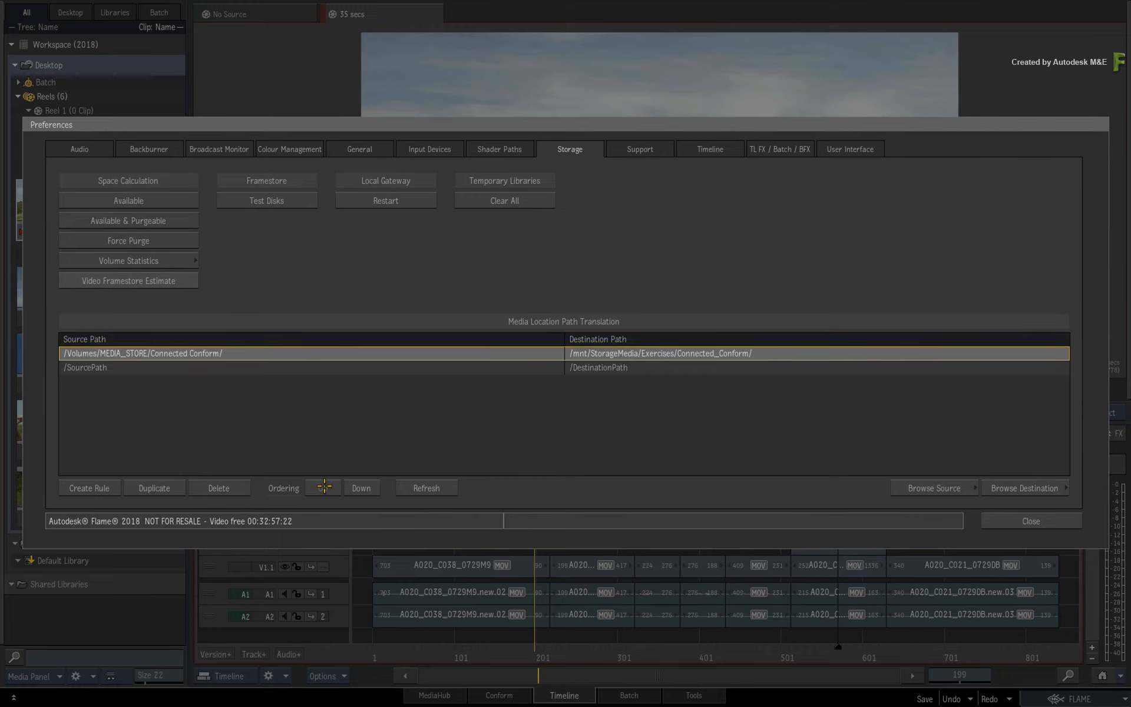
left_click(357, 488)
left_click(323, 488)
left_click(356, 488)
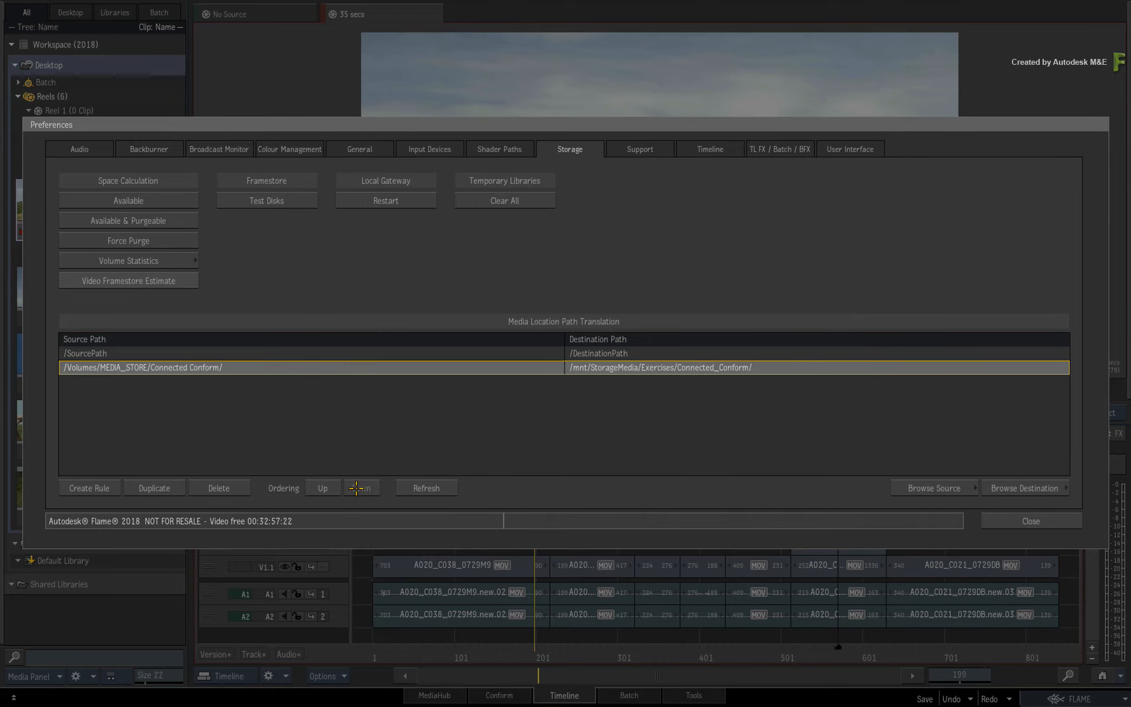
left_click(323, 488)
Set the second path translation rule's source path to ungraded and its destination path to graded
left_click(324, 369)
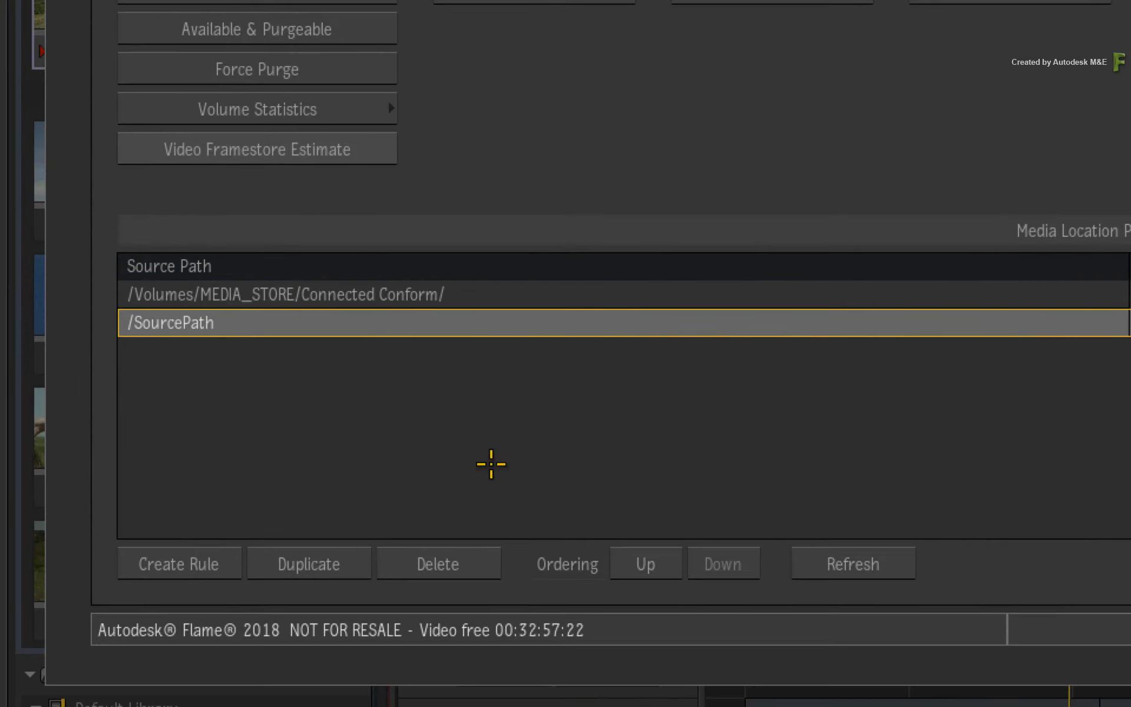
left_click(174, 323)
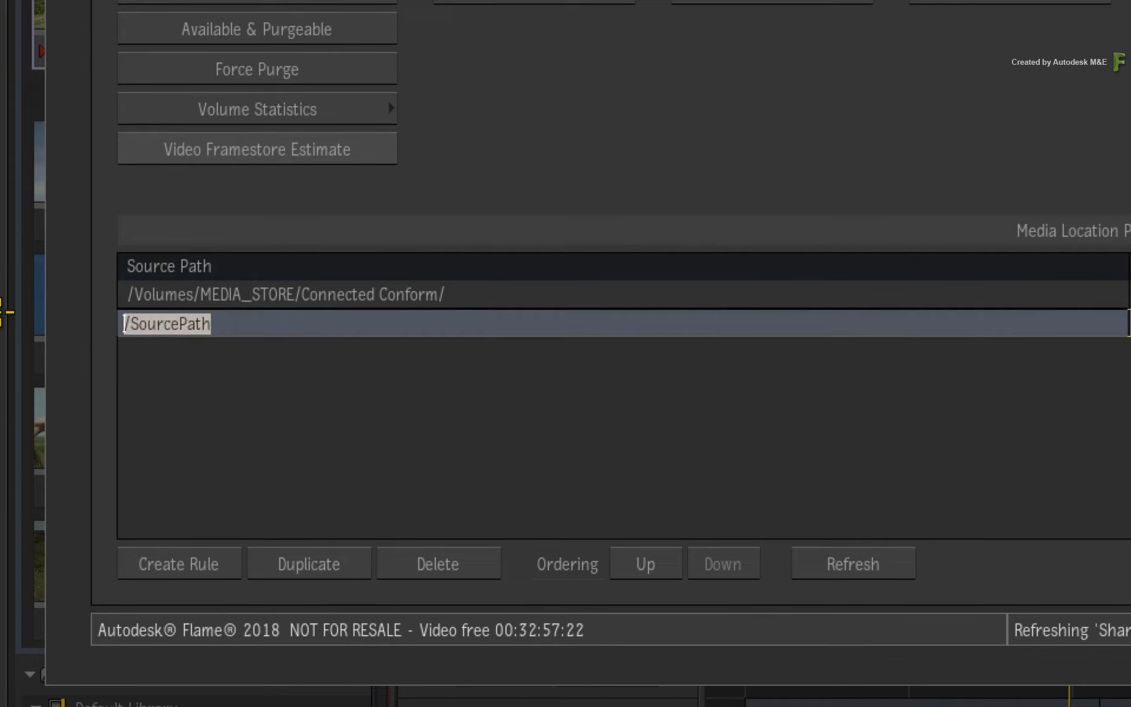
type("ungraded")
key("Return")
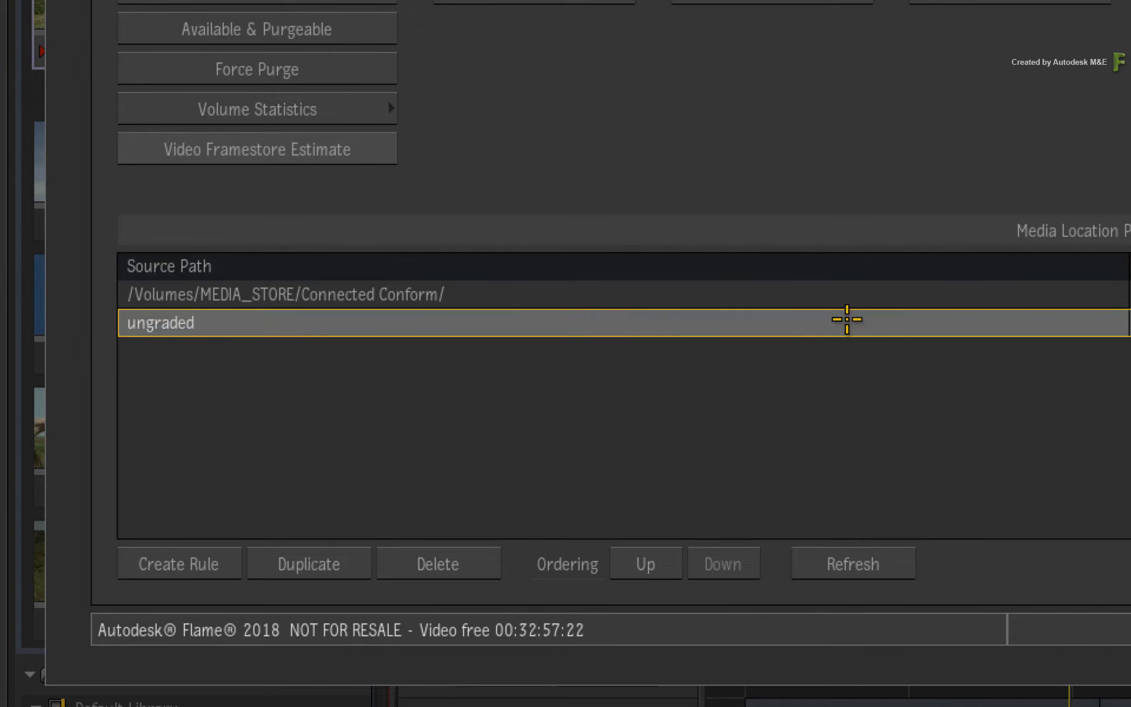
left_click(318, 334)
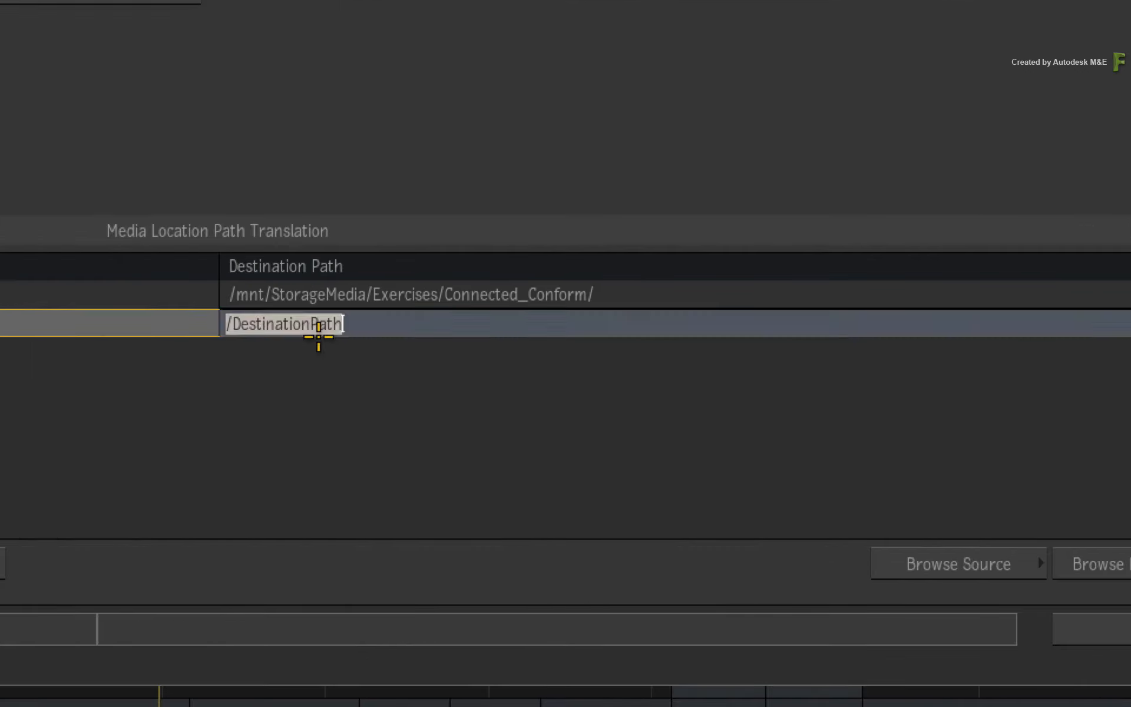
type("grade")
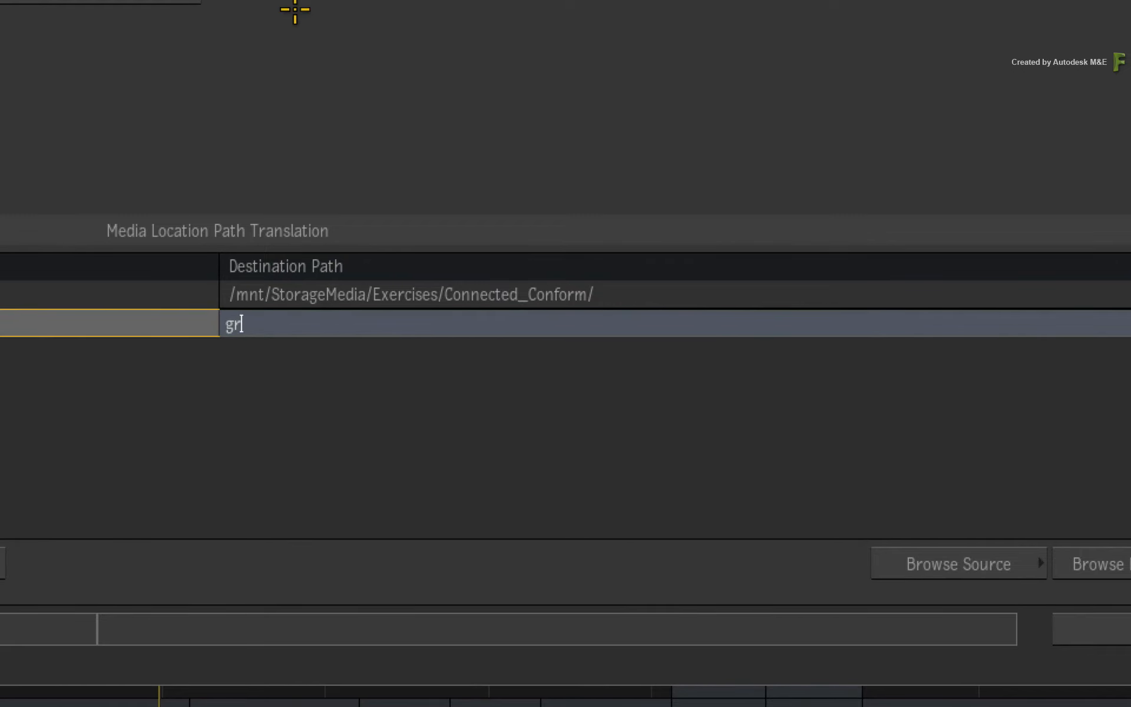
type("de")
key("Return")
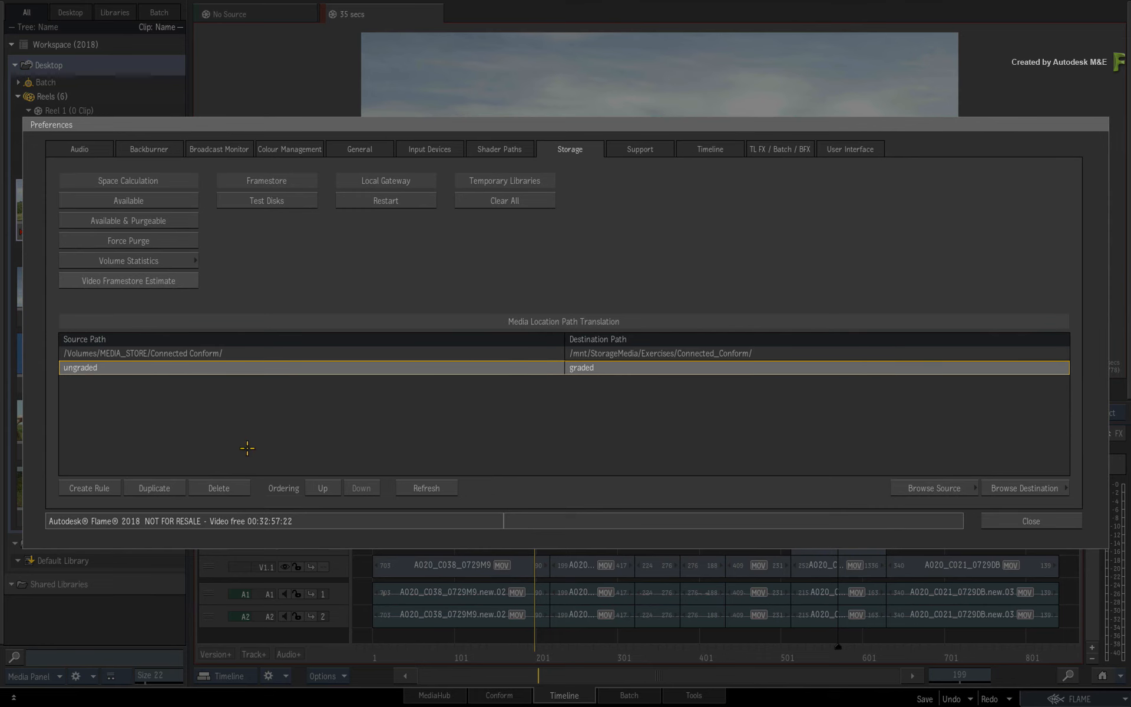
Delete the ungraded-to-graded path translation rule
left_click(218, 488)
left_click(228, 488)
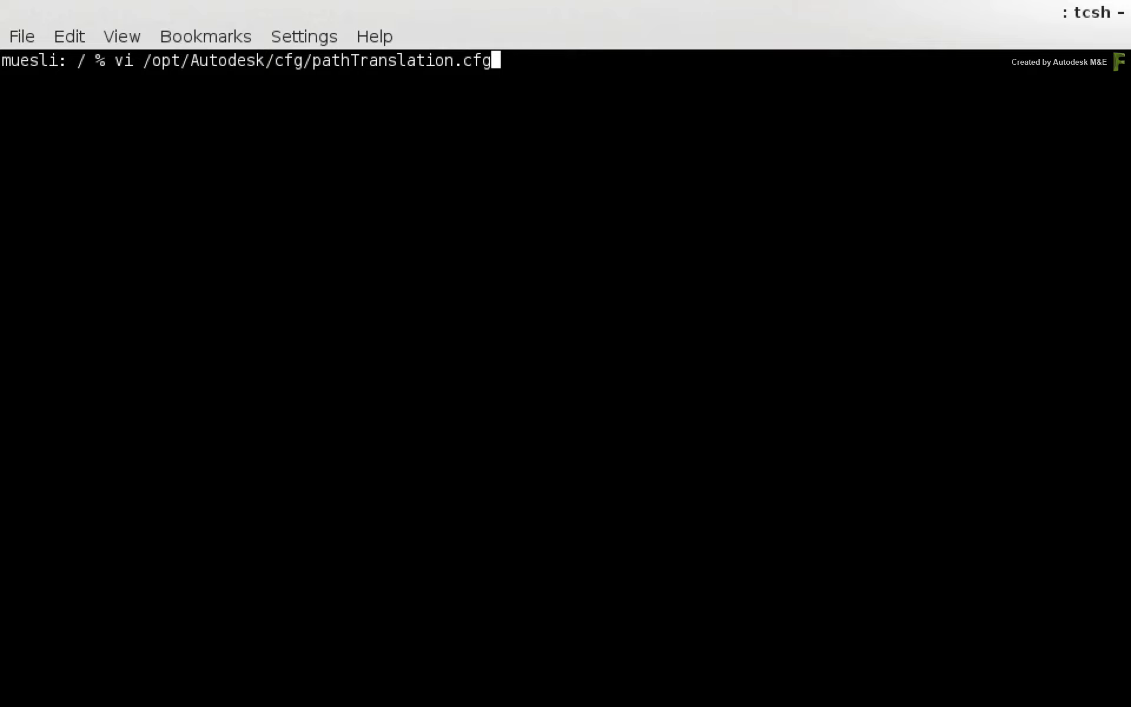
View /opt/Autodesk/cfg/pathTranslation.cfg with vi in the terminal, and return to Flame to scrub through the 35 secs sequence
key("Return")
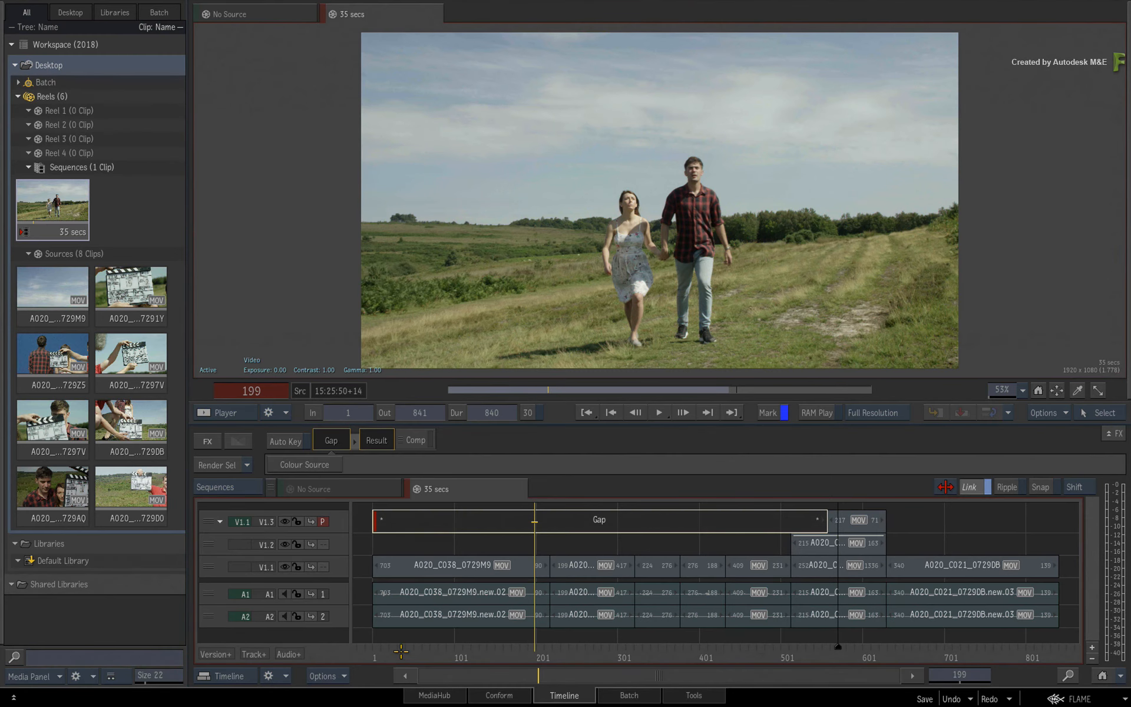
left_click(472, 655)
left_click_drag(473, 655, 719, 629)
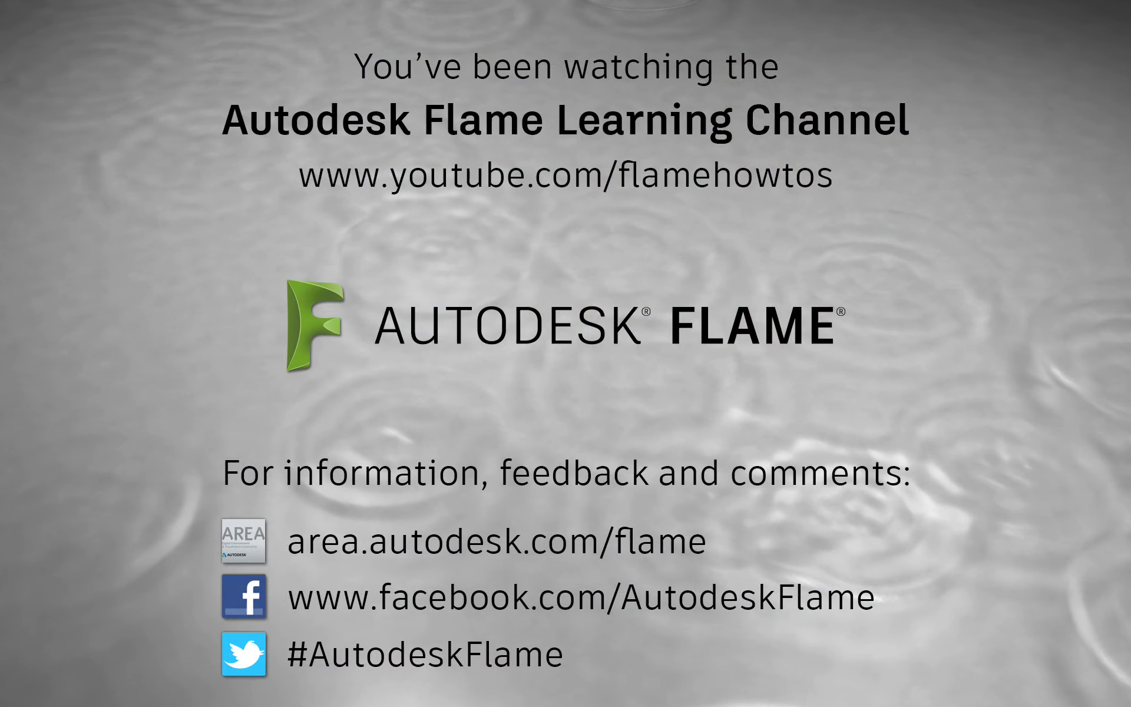